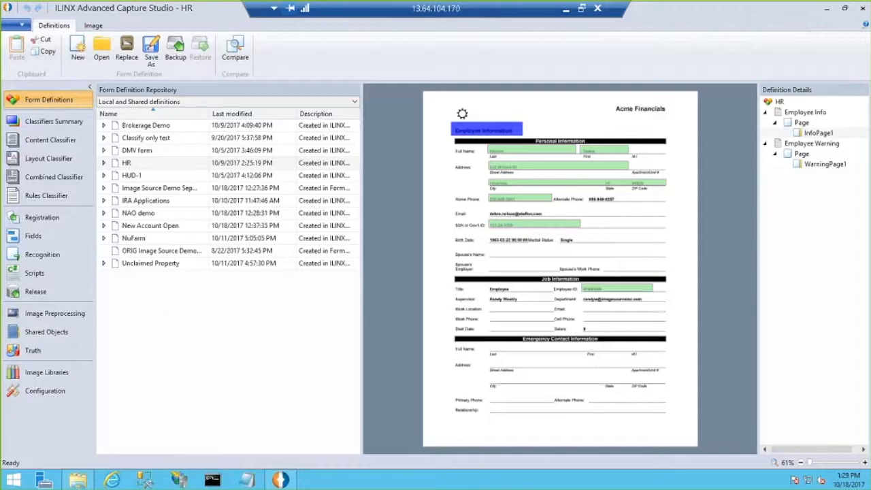
Browse the form definitions in the repository and select NAO demo
click(133, 176)
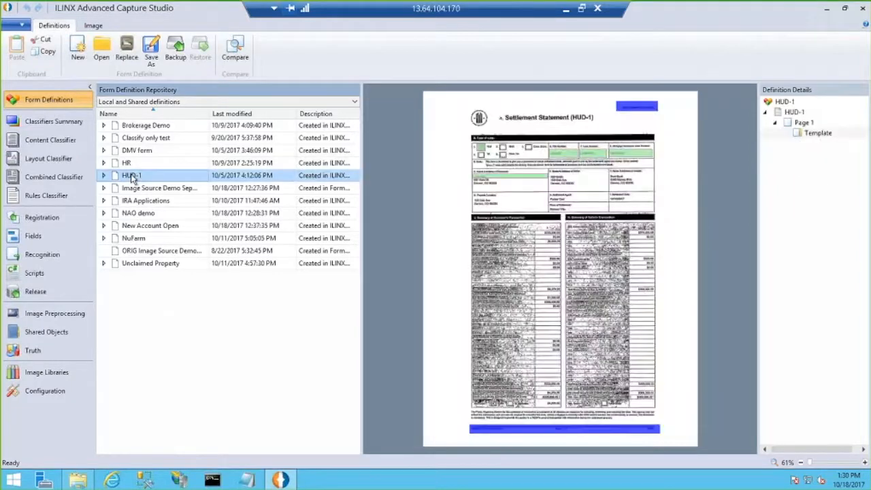
click(140, 152)
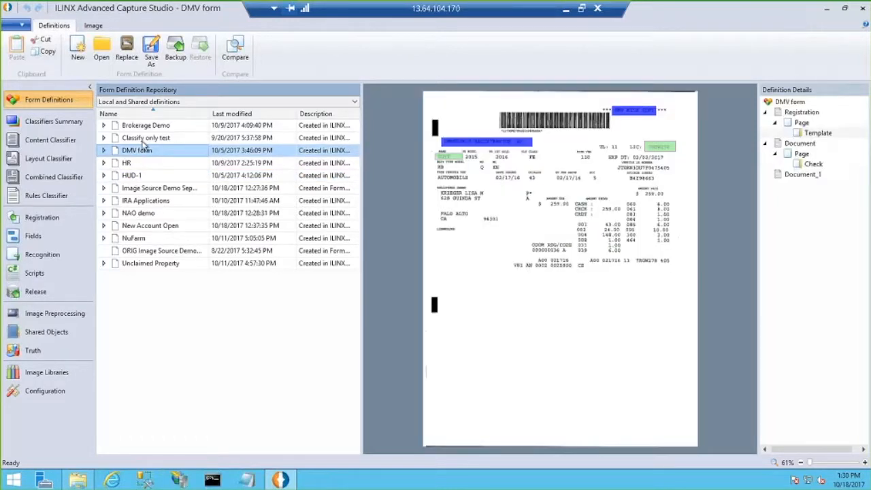
click(139, 175)
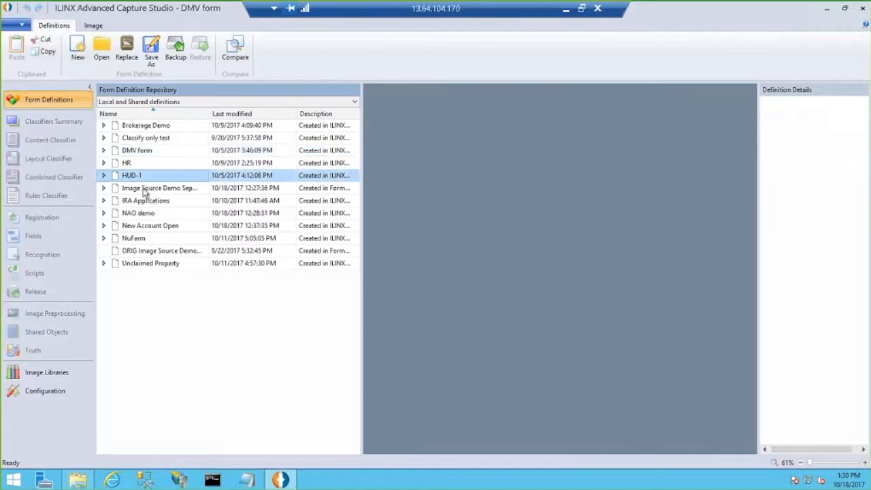
click(144, 200)
click(144, 215)
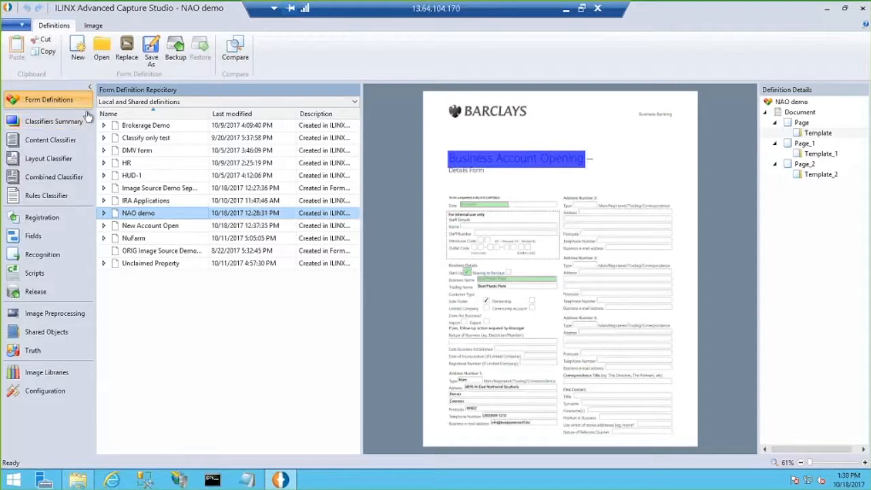
Open the NAO demo's Content Classifier and enlarge the classification set list to review its classes and confidences
click(37, 144)
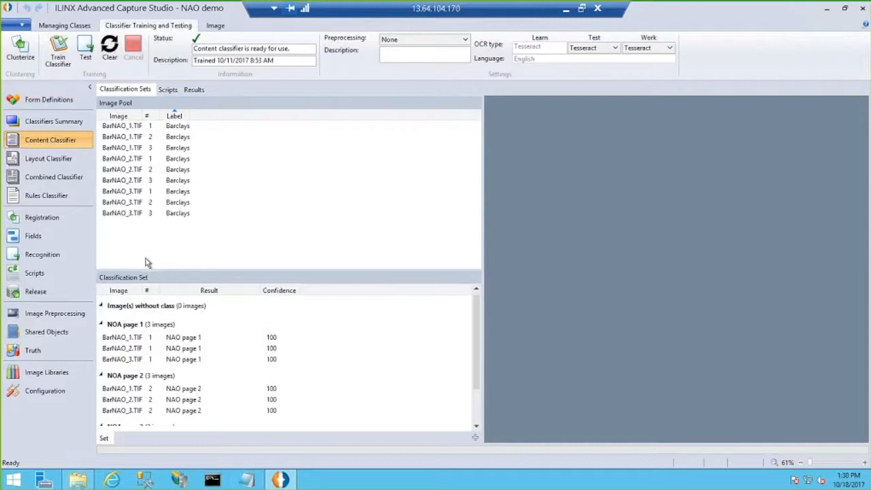
click(143, 273)
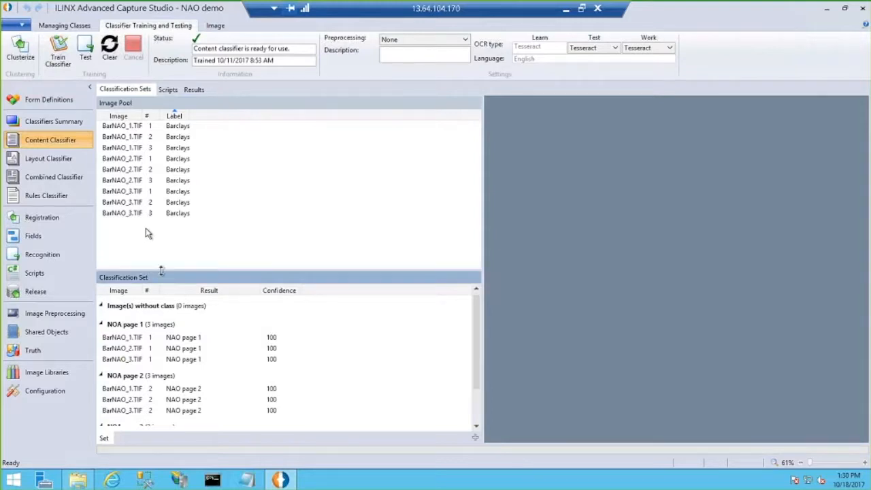
drag(161, 270, 165, 234)
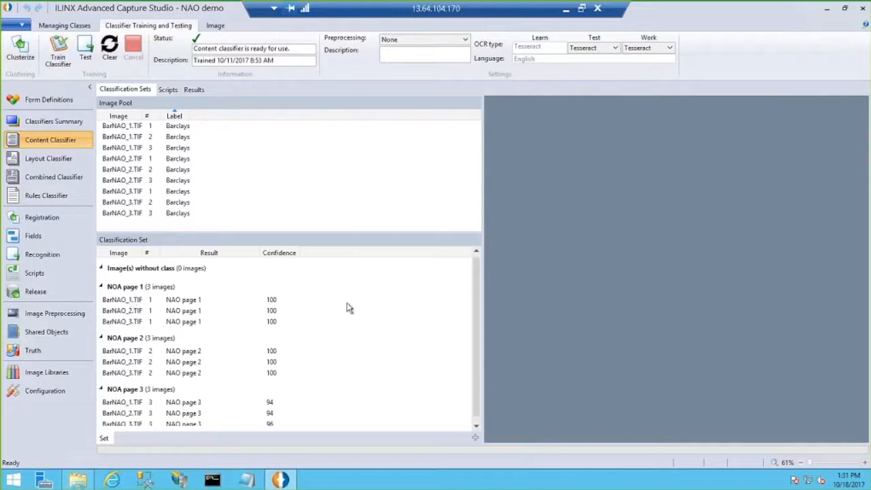
right_click(231, 302)
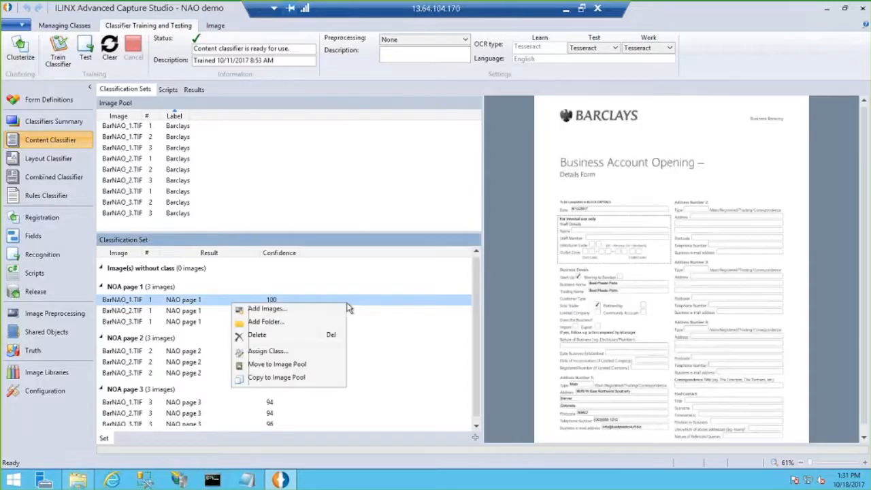
click(273, 324)
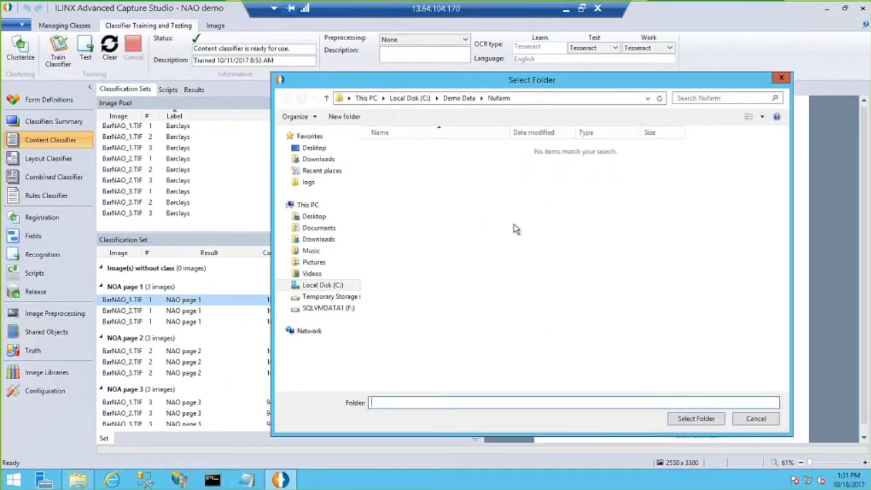
click(781, 78)
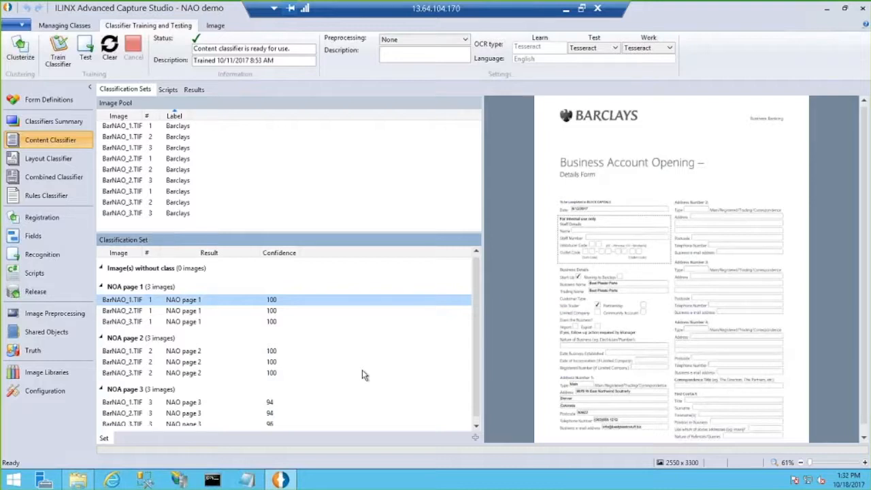
right_click(244, 304)
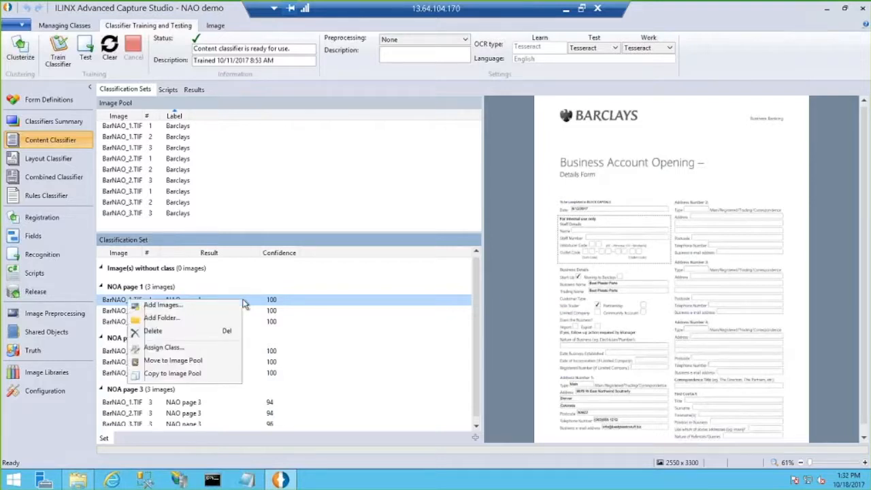
click(167, 349)
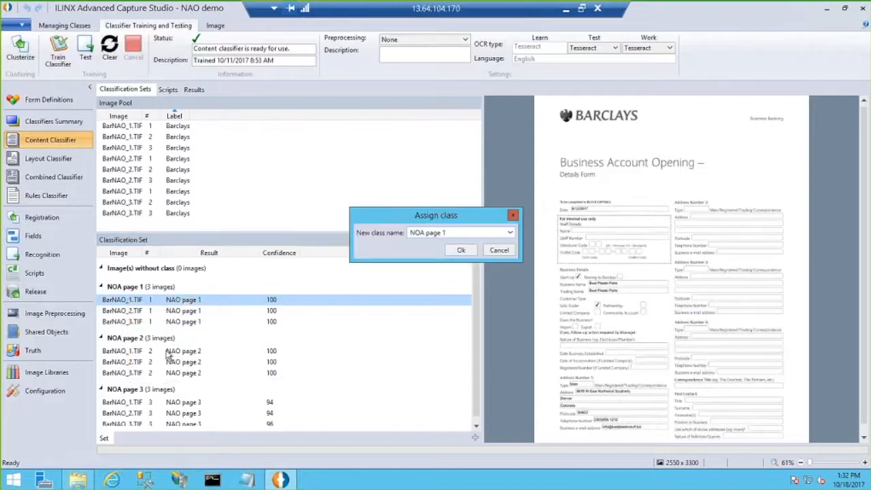
click(479, 217)
click(495, 256)
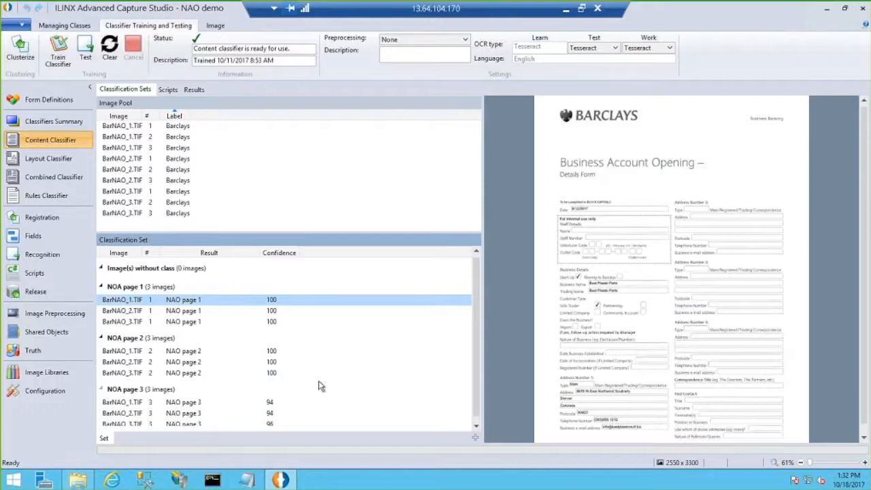
Review the Layout Classifier's classification set and training and testing options, previewing page 1 of BarNAO_1.TIF
click(85, 49)
scroll(477, 269, down, 1)
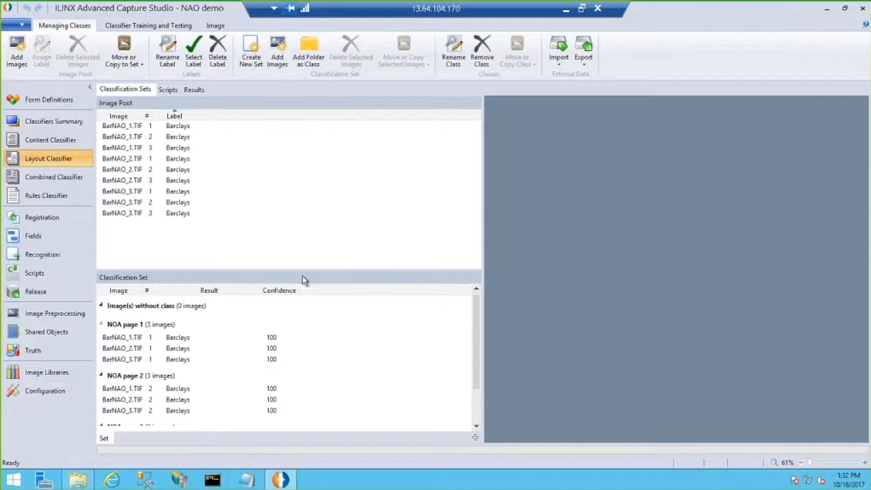
drag(306, 271, 307, 226)
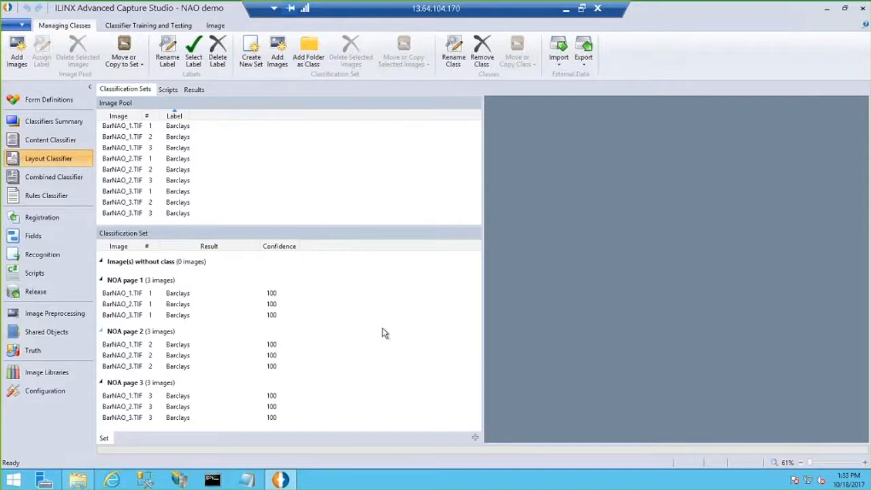
click(125, 294)
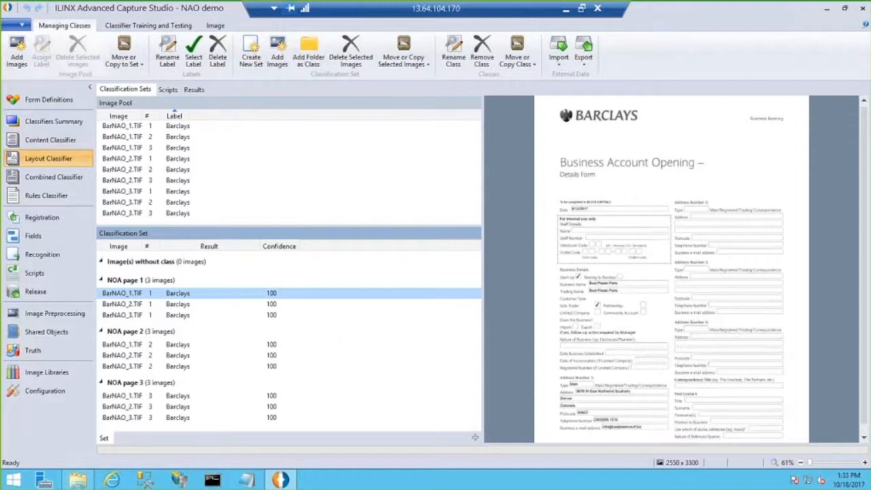
click(149, 26)
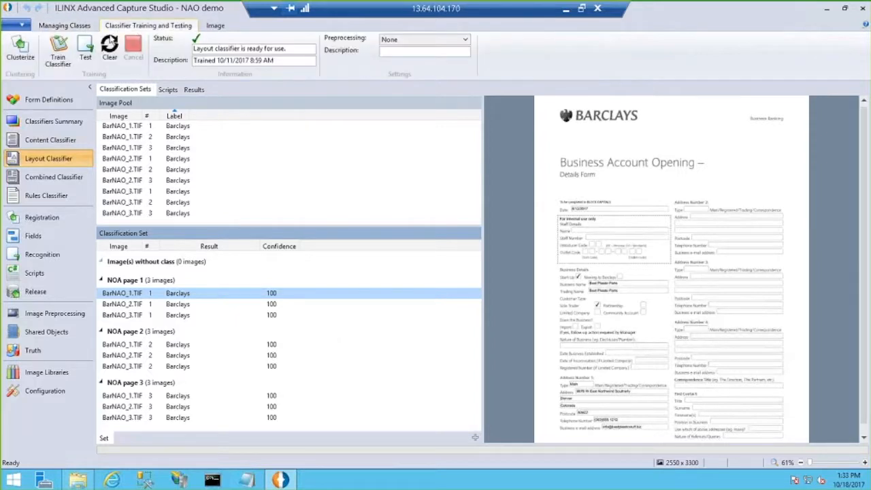
click(86, 47)
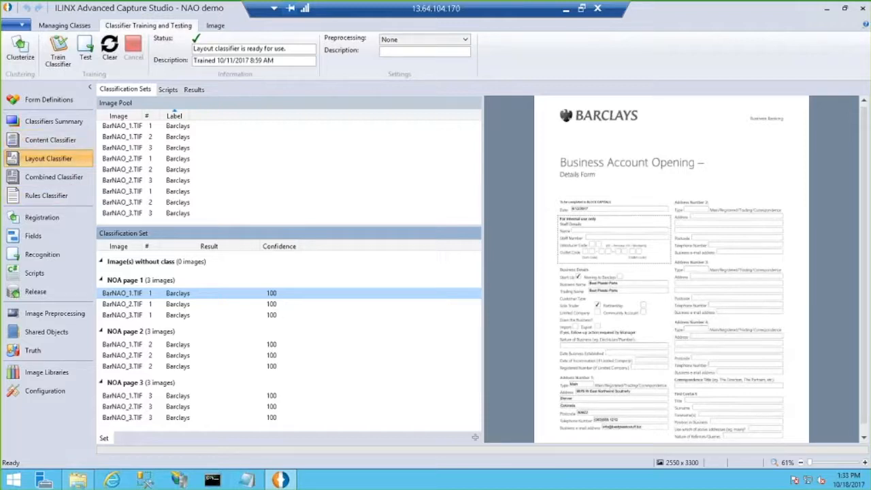
Compare the classification results and confidences of the Content Classifier with those of the Layout Classifier
click(50, 140)
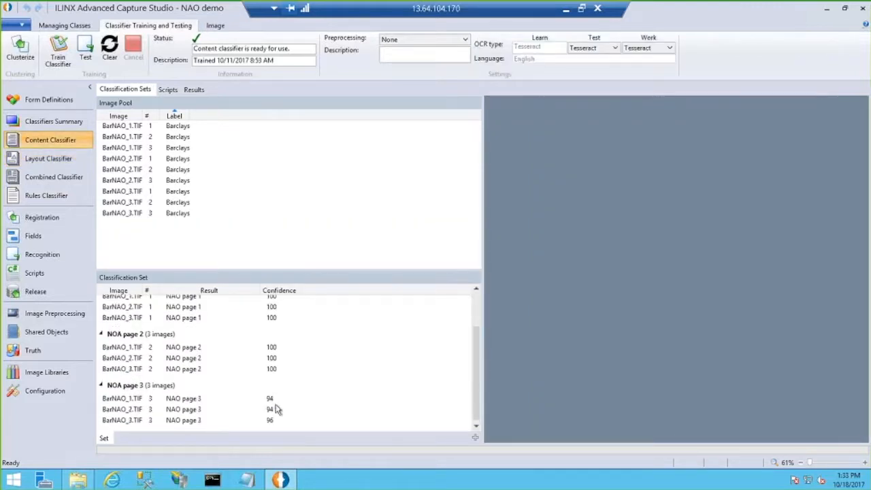
click(48, 158)
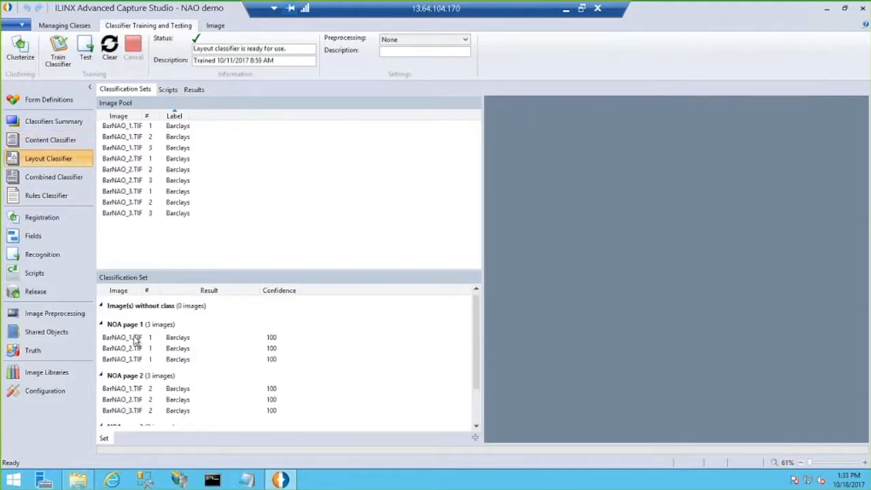
click(136, 339)
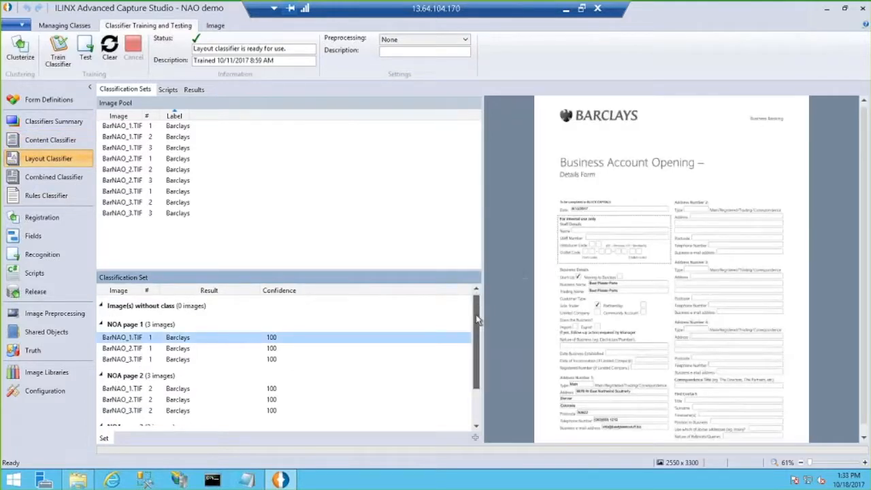
scroll(474, 363, down, 3)
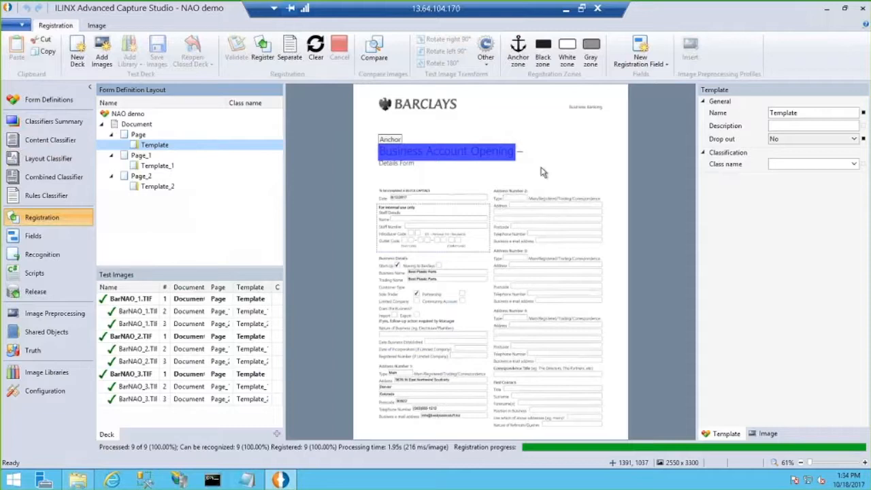
Nudge the anchor zone over the "Business Account Opening" title on the first page's registration template to position 236, 545
click(866, 464)
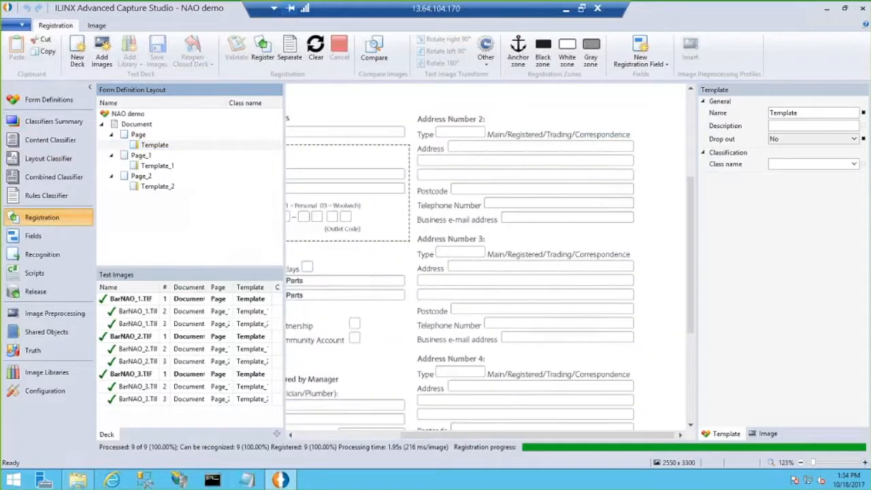
click(386, 436)
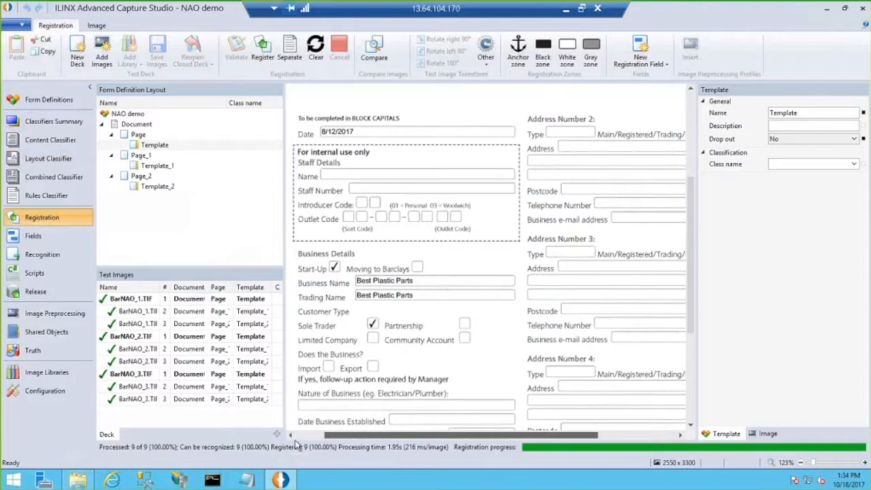
click(693, 165)
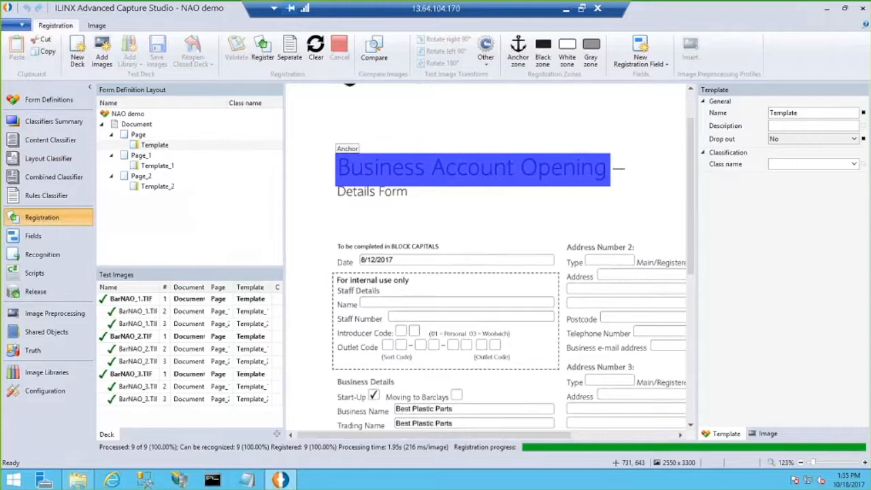
click(449, 165)
drag(449, 165, 450, 164)
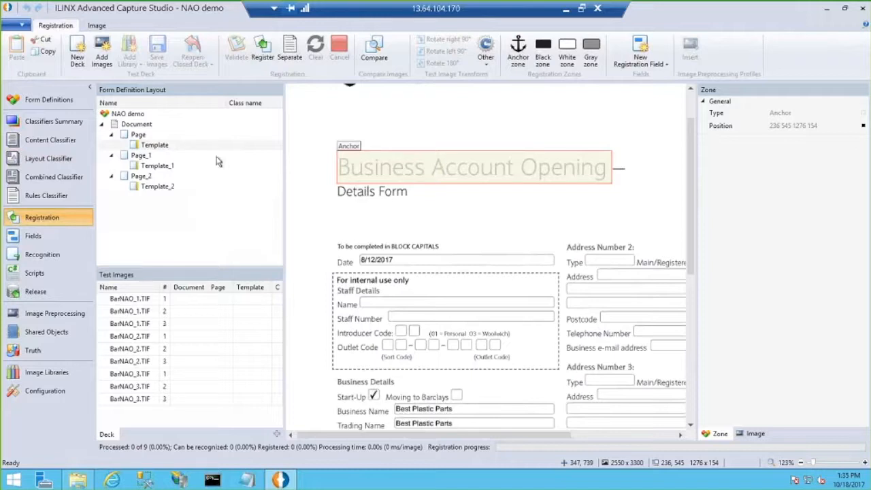
Register the test images against the templates, and widen the test images list and its Document column
click(262, 51)
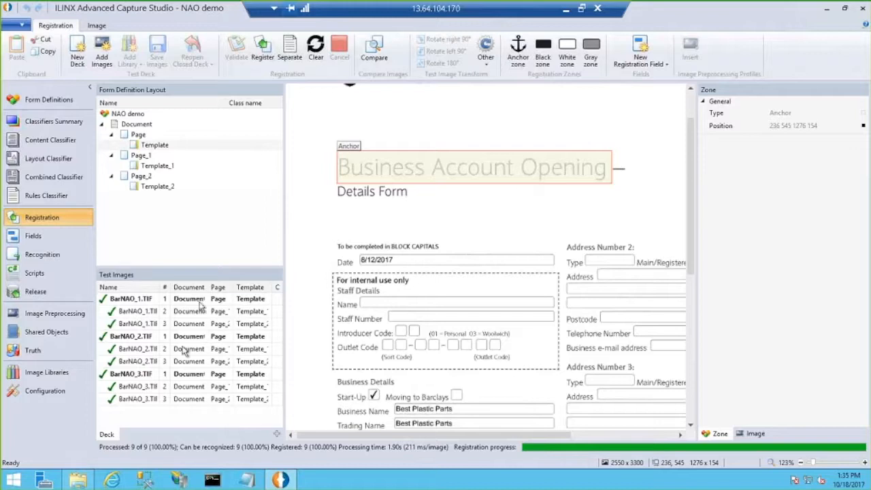
drag(314, 287, 371, 287)
drag(208, 287, 231, 287)
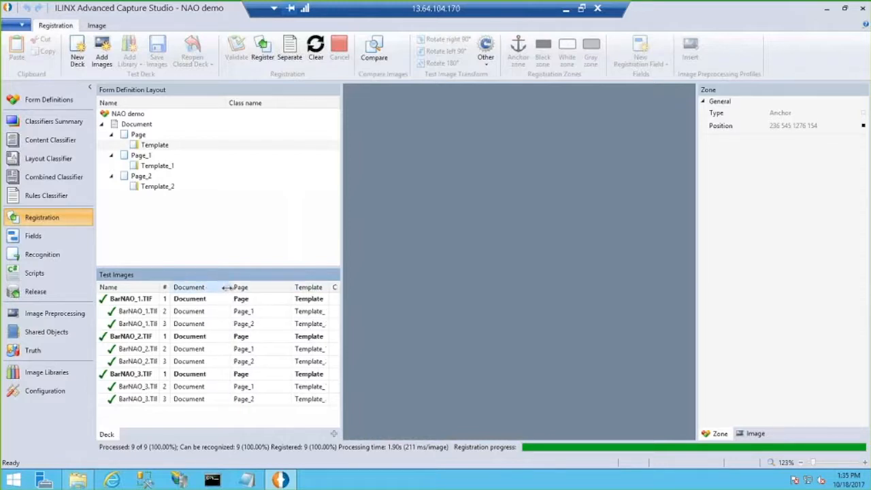
Examine the registered pages of the BarNAO test images, checking which page and template each one was matched to
click(129, 312)
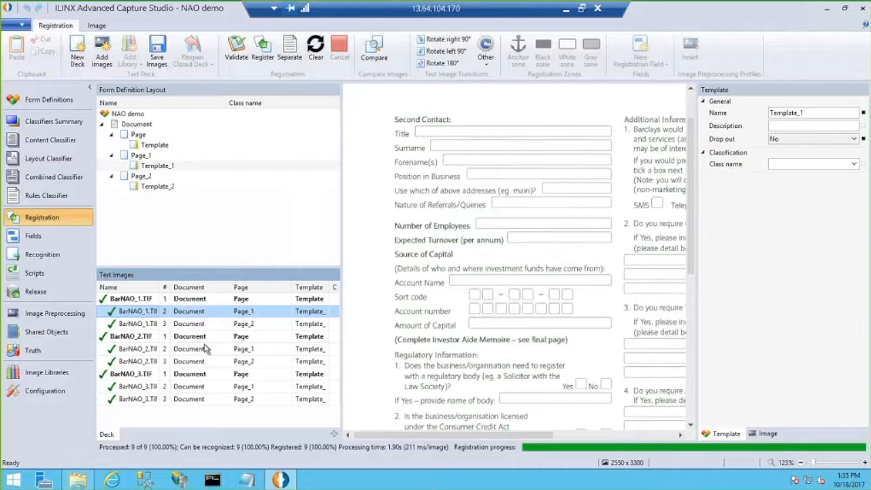
click(148, 340)
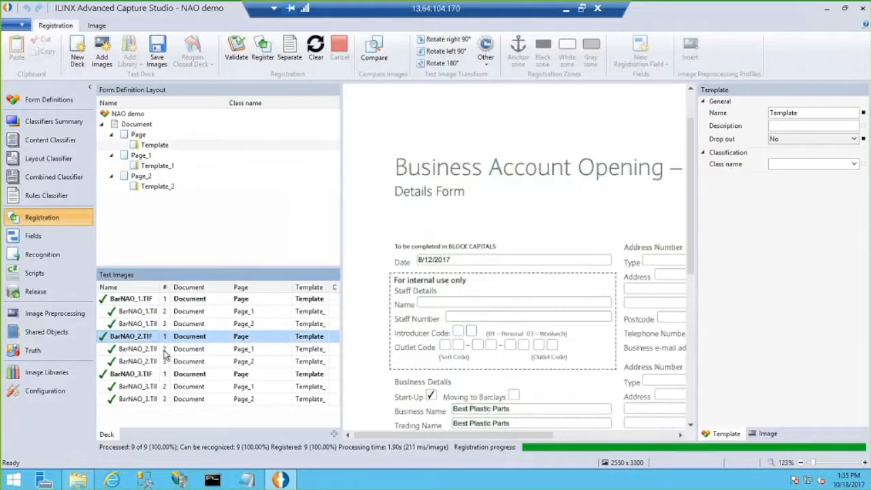
click(204, 349)
click(149, 364)
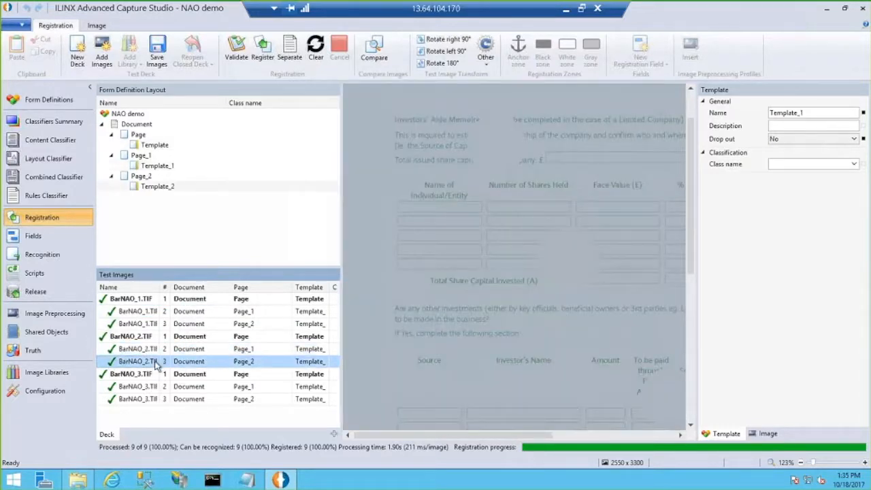
click(151, 376)
click(151, 388)
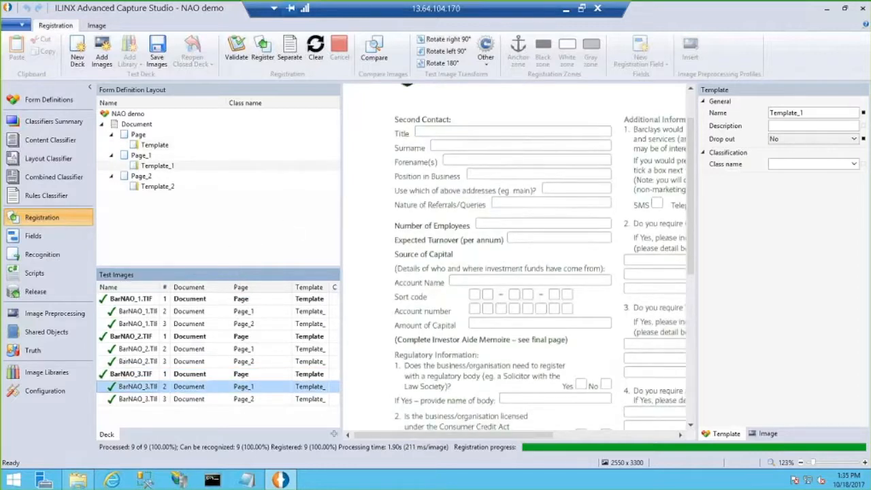
click(128, 300)
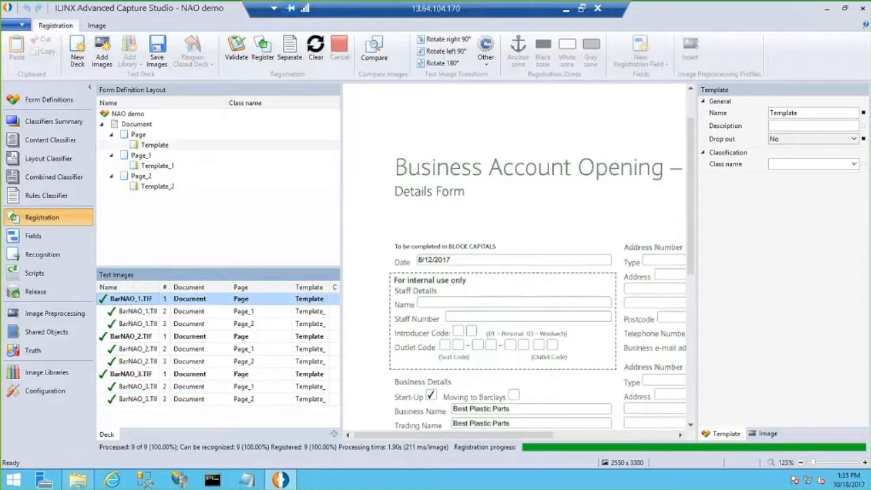
click(143, 310)
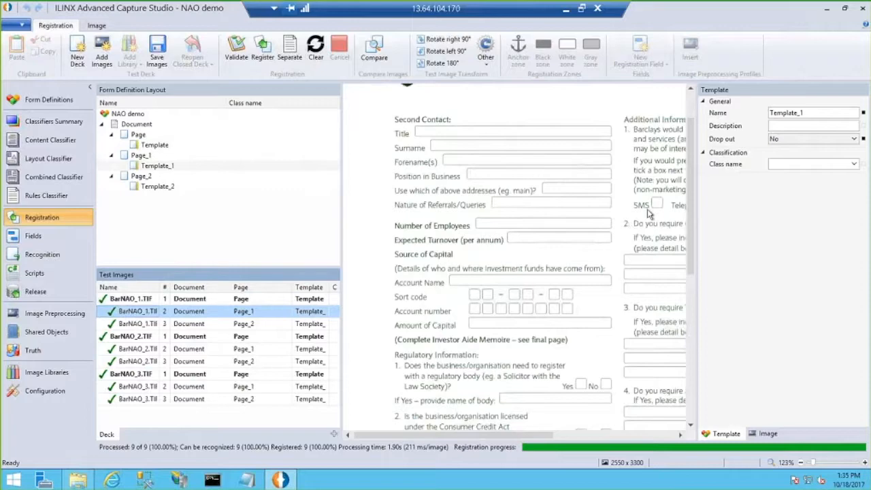
drag(692, 224, 692, 201)
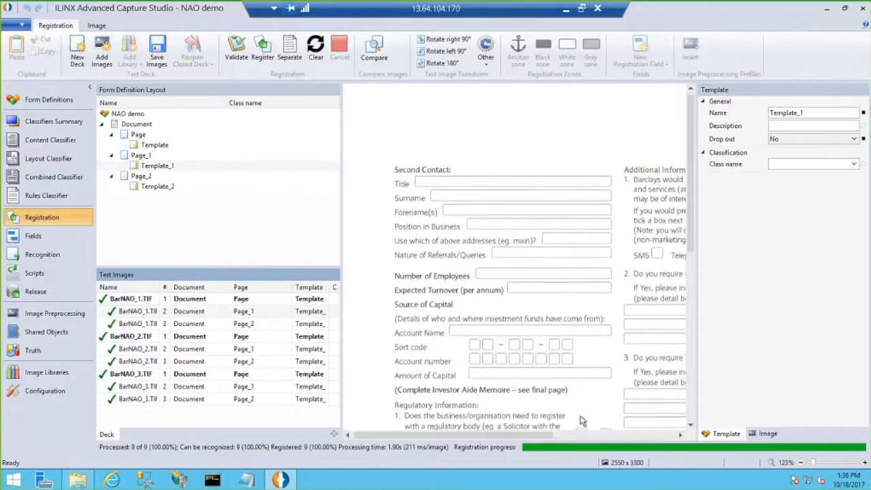
Try an anchor zone of about 820 x 185 around the Barclays logo on the first page's template, remove it, and re-register the test images
mouse_move(543, 441)
mouse_down()
mouse_move(670, 441)
mouse_move(542, 443)
mouse_up()
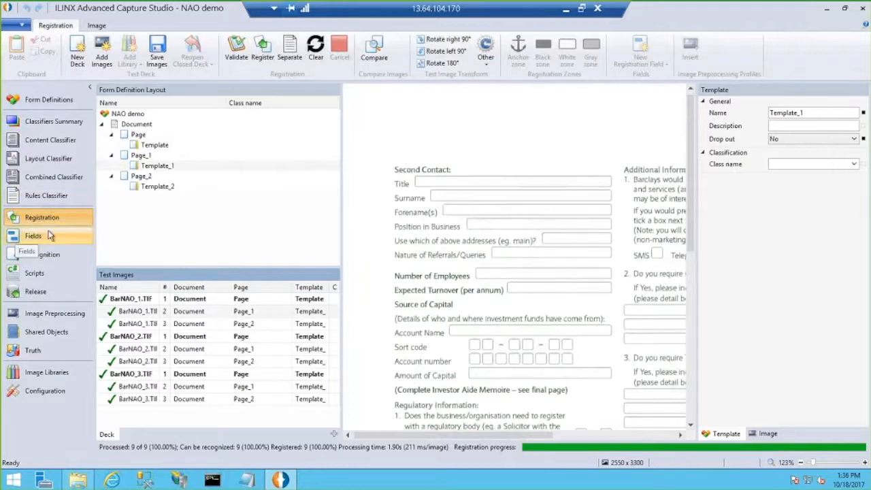
click(154, 145)
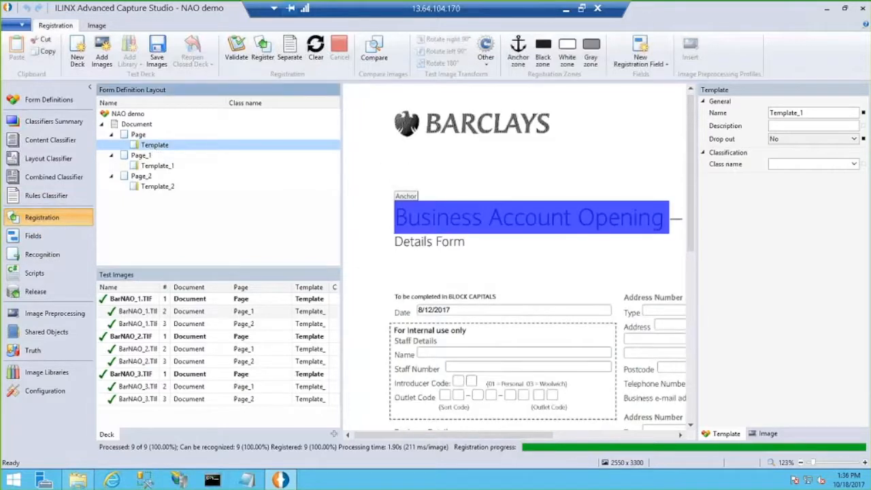
click(518, 58)
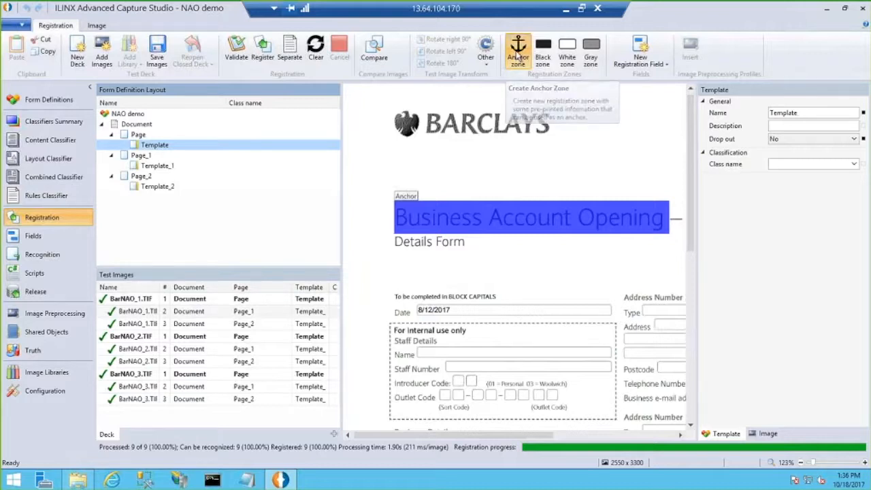
drag(390, 102, 566, 141)
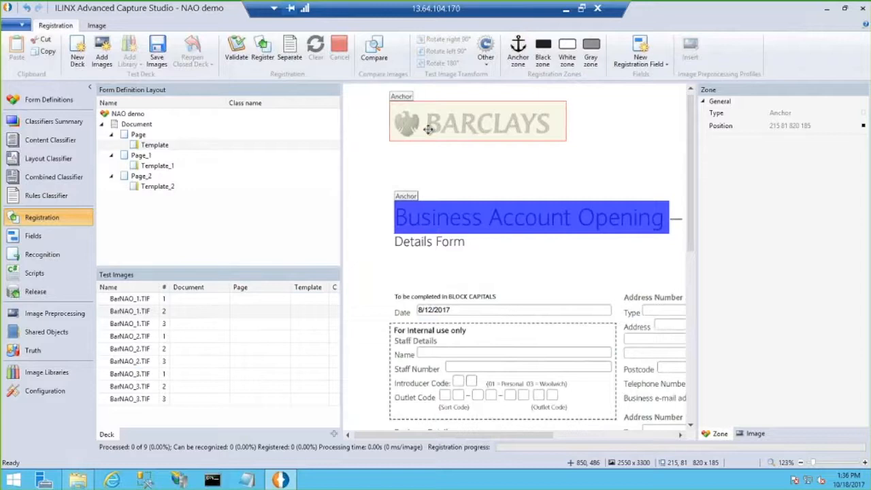
key(Delete)
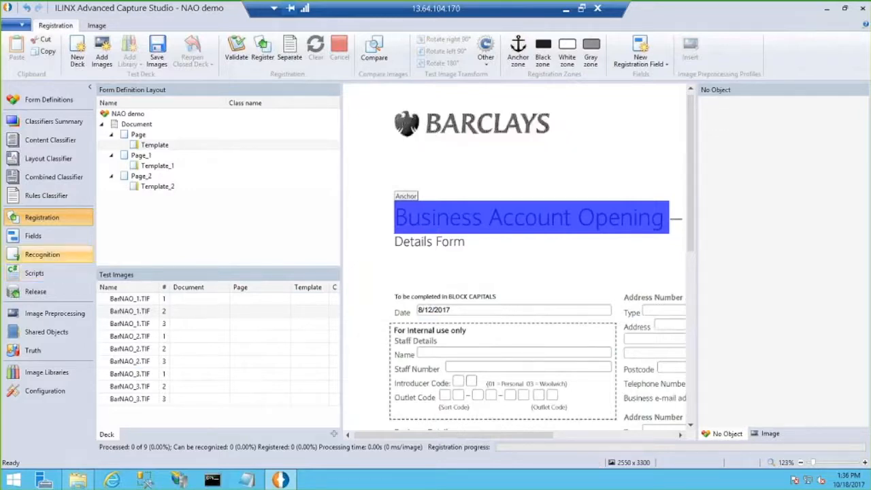
click(261, 49)
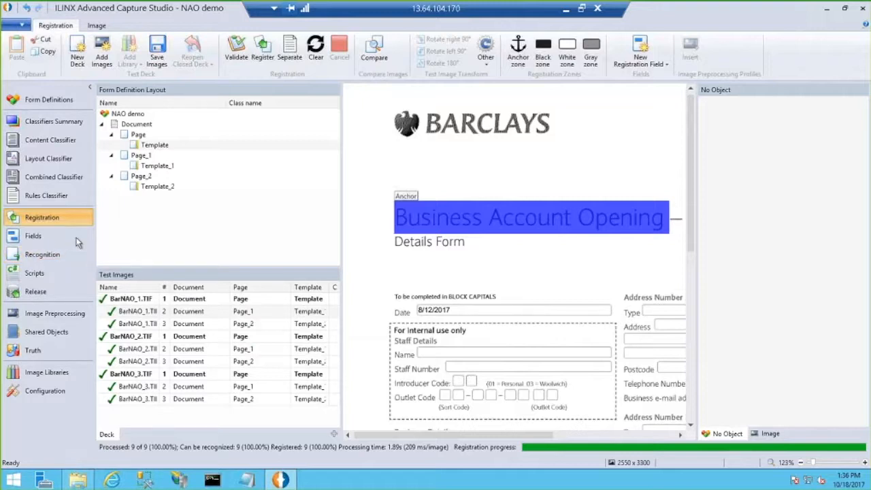
Inspect the Date, Business Name and Startup fields defined on the first page's template, and the field types that can be added
click(27, 236)
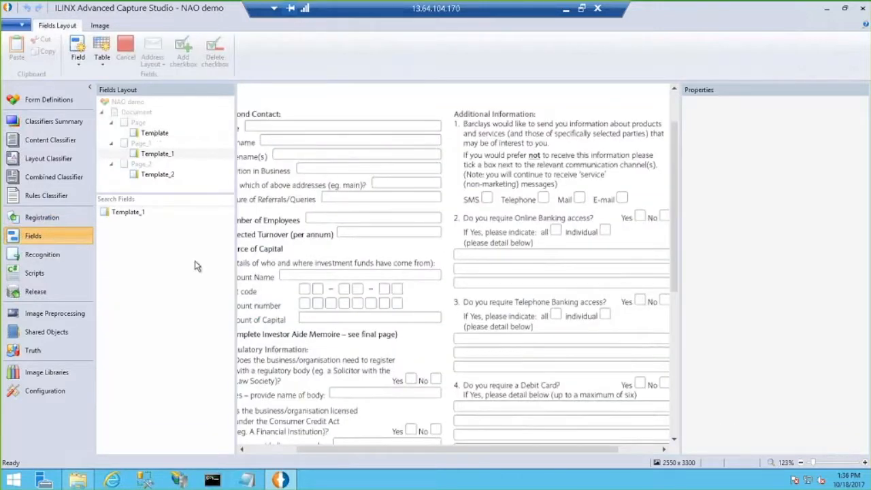
click(156, 134)
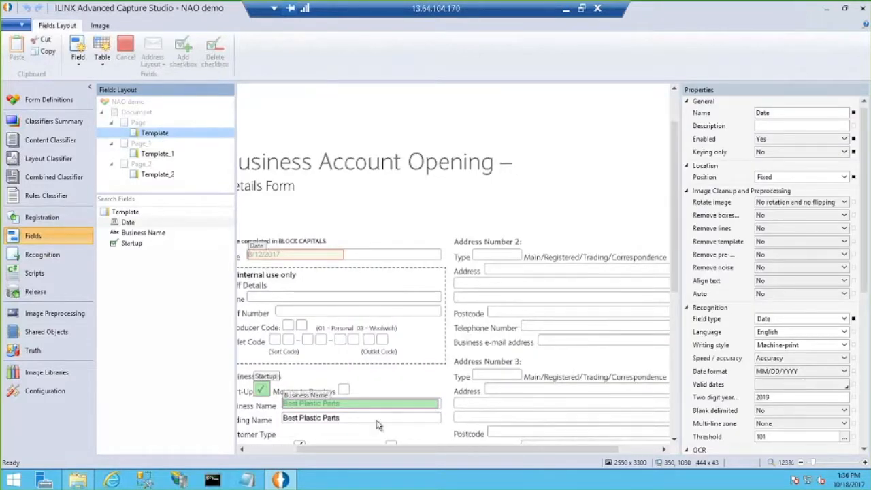
drag(372, 449, 318, 450)
scroll(675, 213, down, 1)
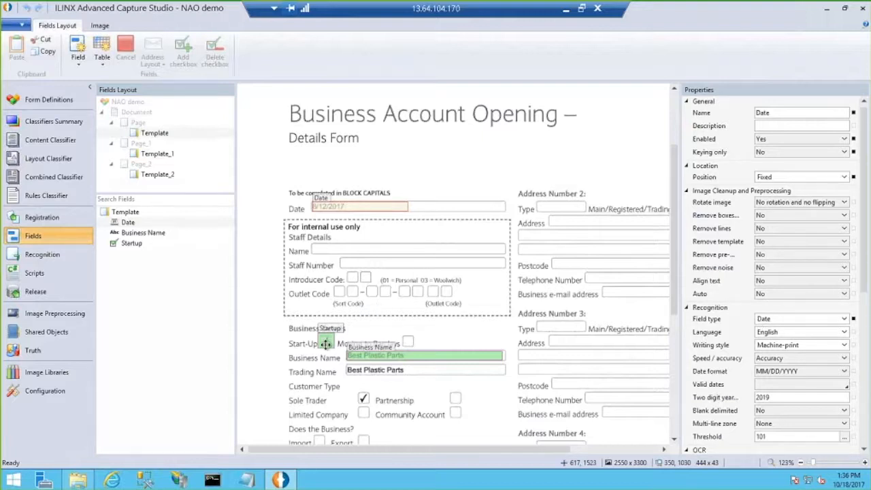
click(426, 356)
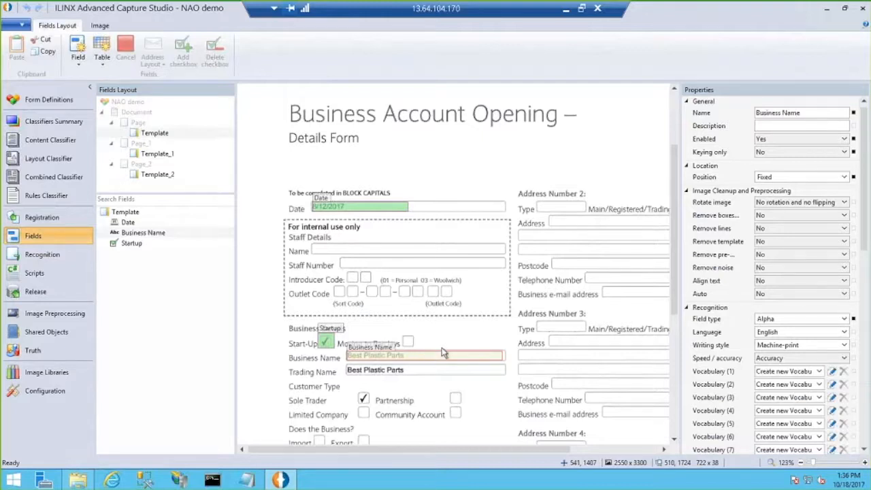
click(79, 61)
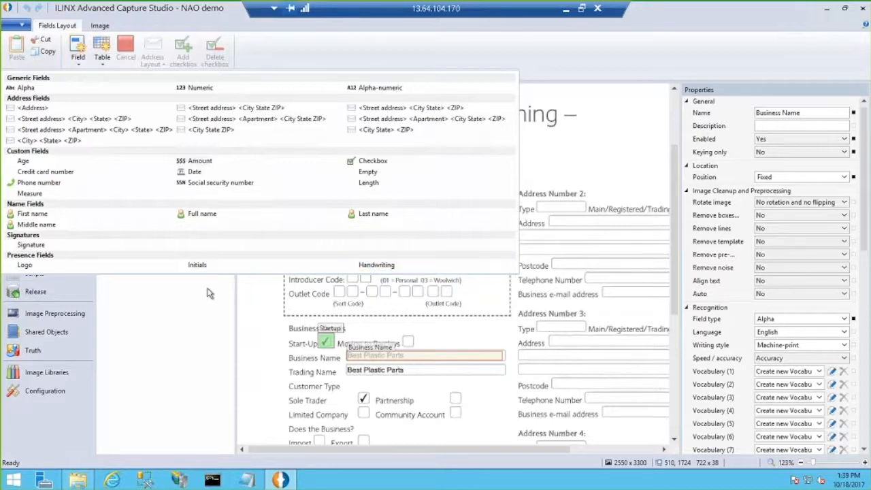
click(194, 171)
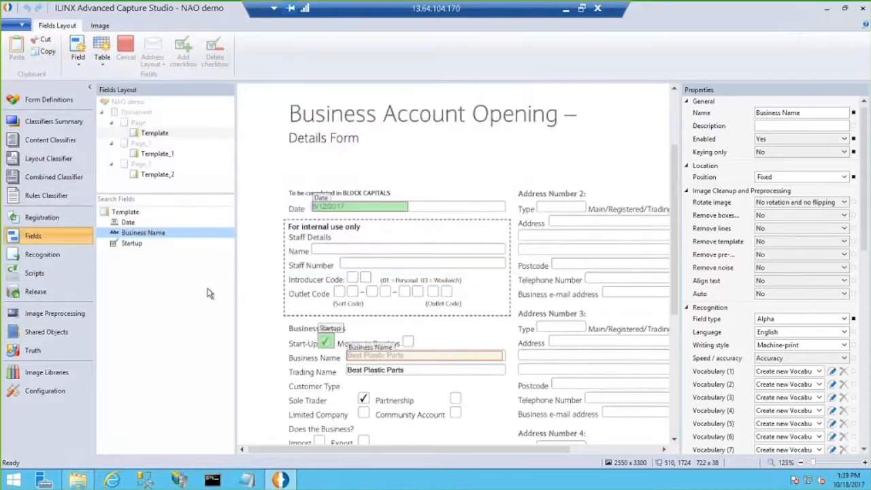
Review the Date field's image cleanup and preprocessing settings, including the choices for removing lines
click(388, 206)
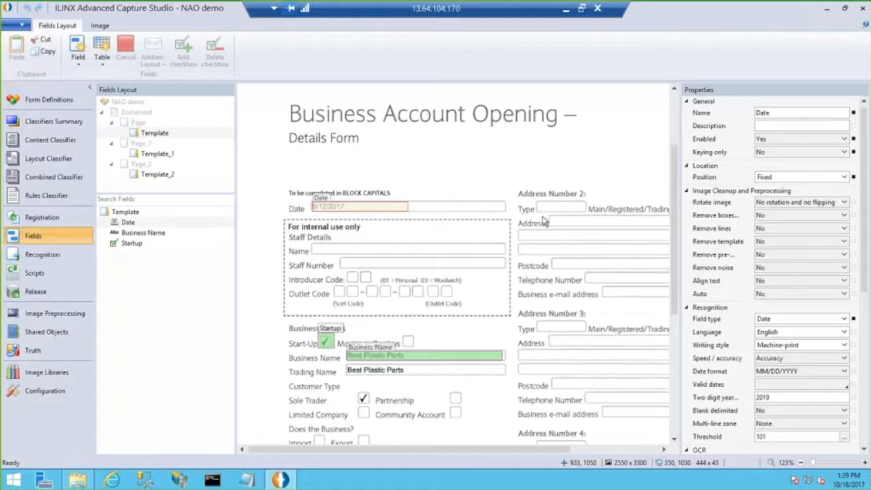
click(844, 229)
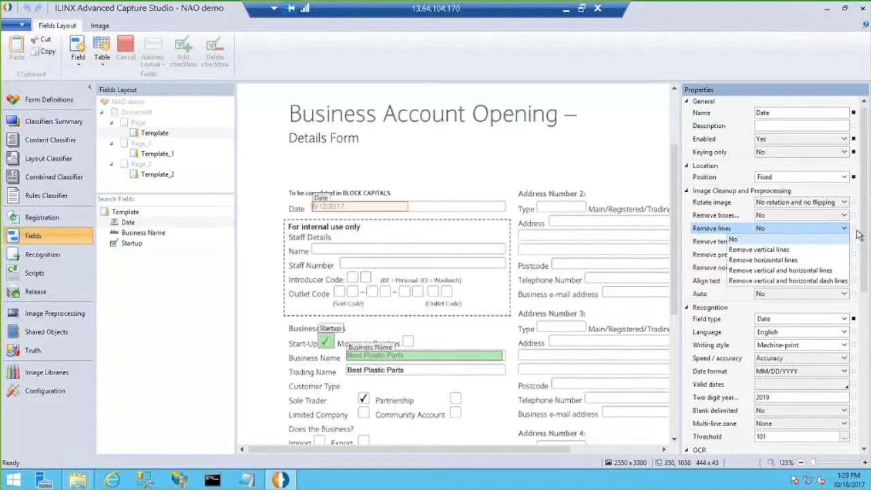
click(864, 234)
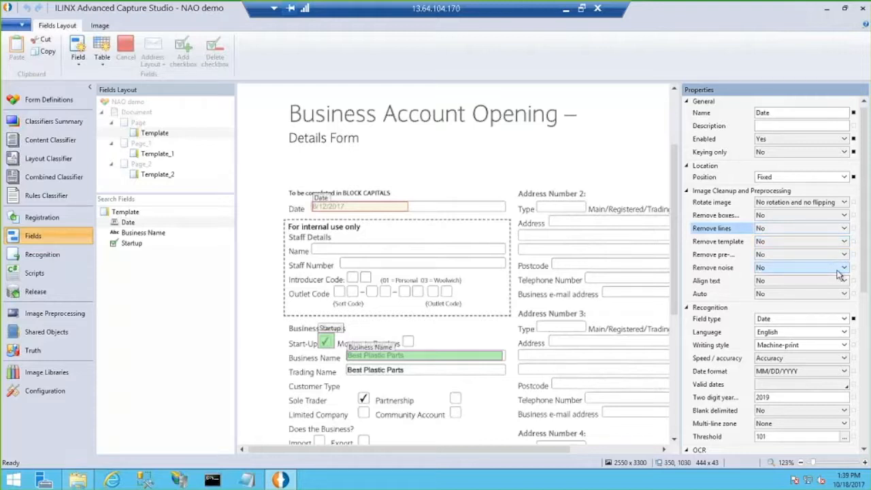
scroll(867, 268, down, 3)
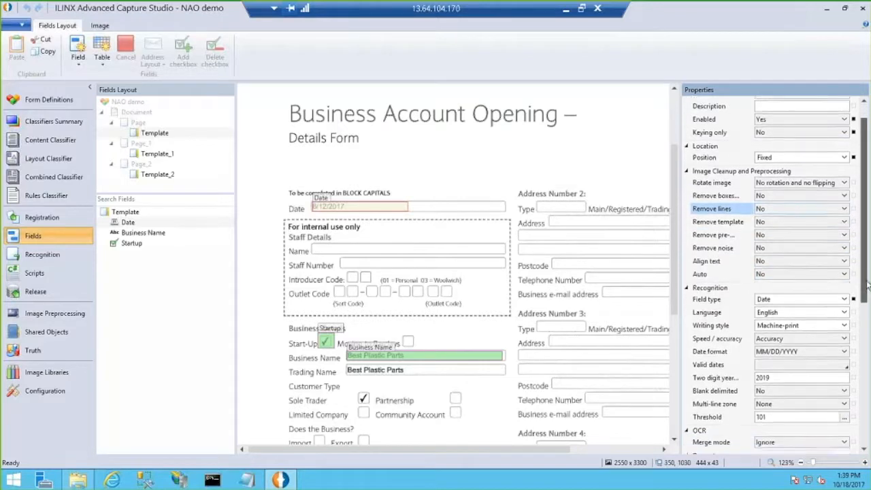
Review the Date field's field type, language and writing style choices, and its validation and verification settings
click(844, 250)
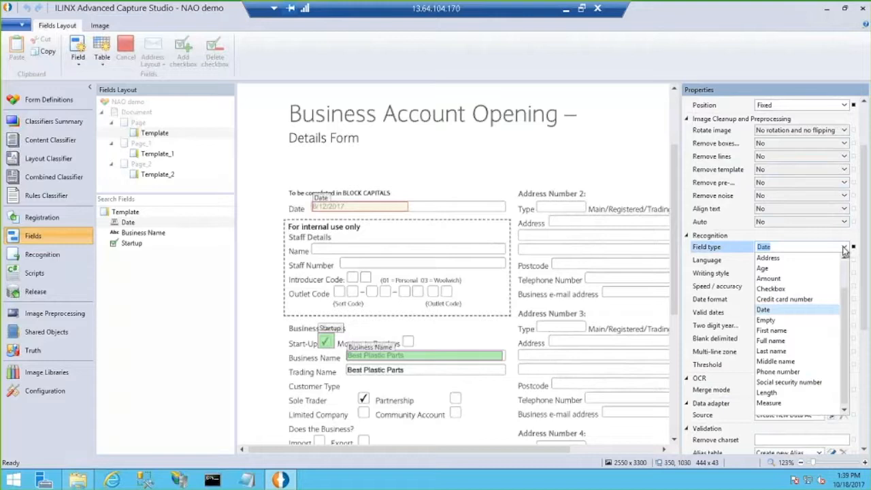
click(844, 250)
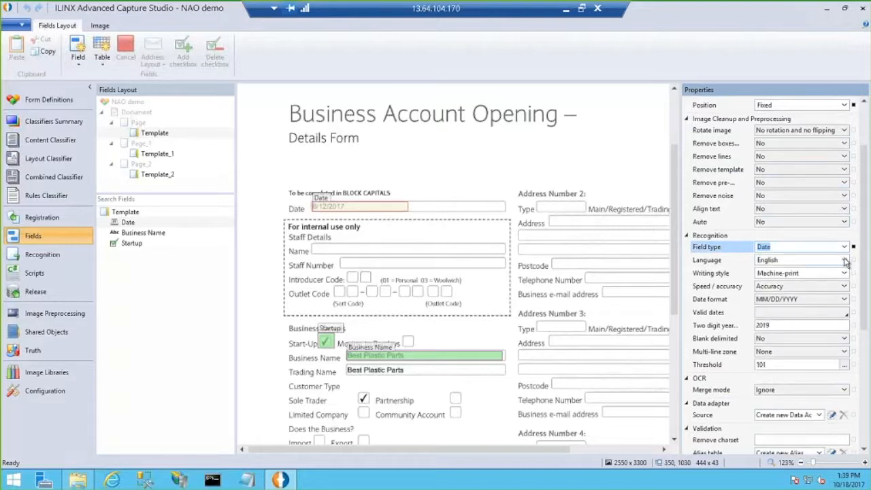
click(844, 263)
click(845, 262)
click(845, 275)
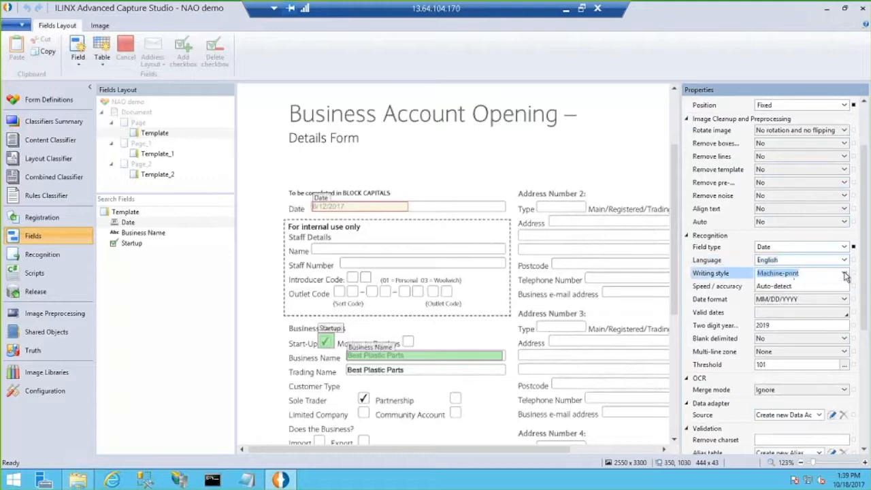
click(846, 275)
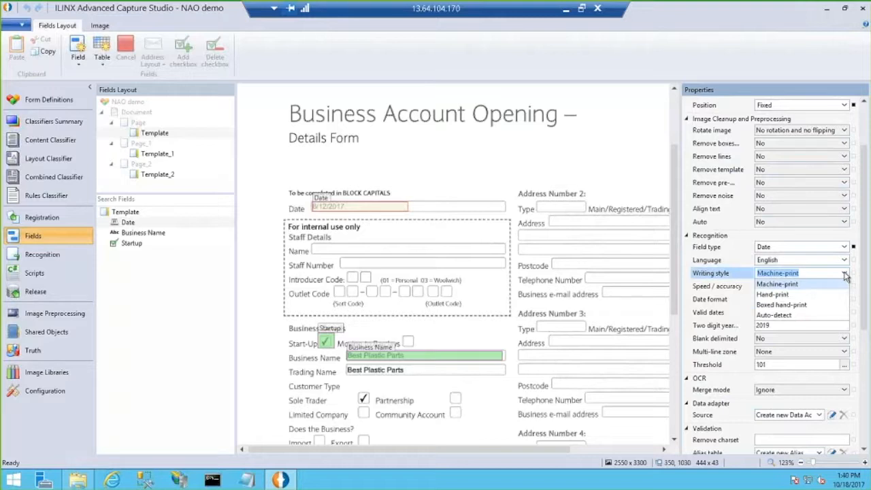
drag(866, 279, 867, 303)
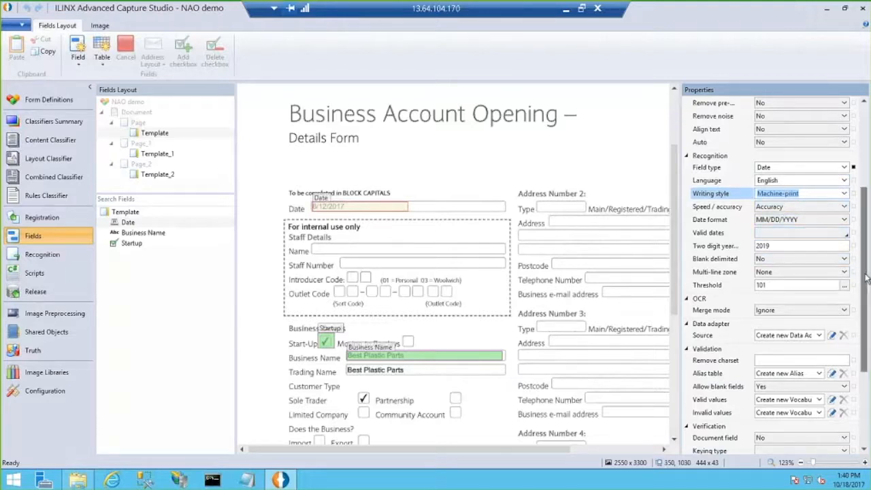
drag(867, 278, 867, 312)
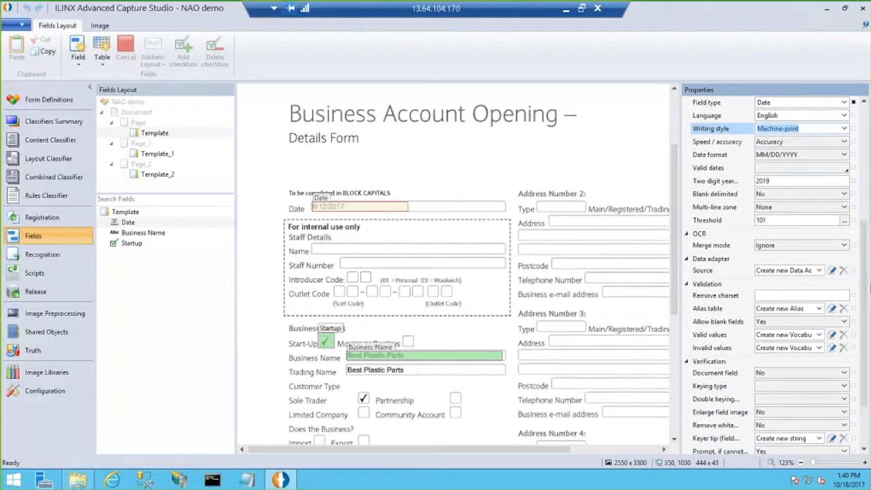
drag(867, 293, 866, 306)
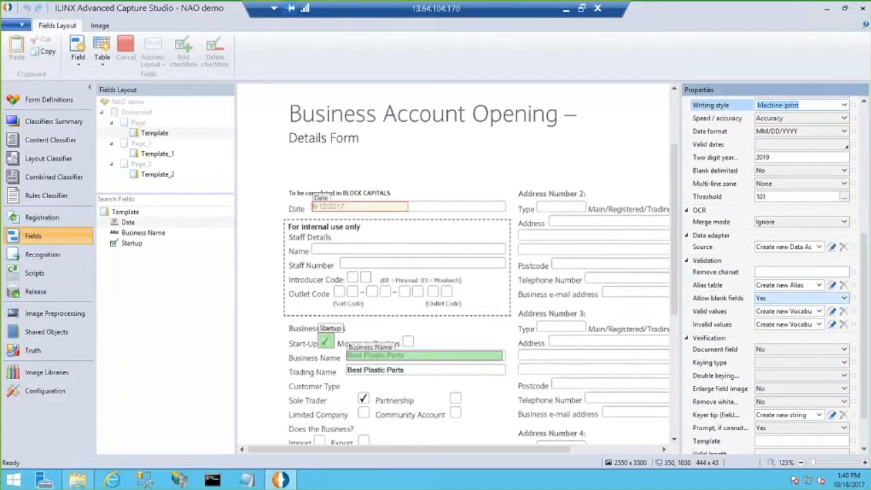
Examine the Business Name field's vocabulary and recognition settings, and its recognition results on the BarNAO test images
click(365, 355)
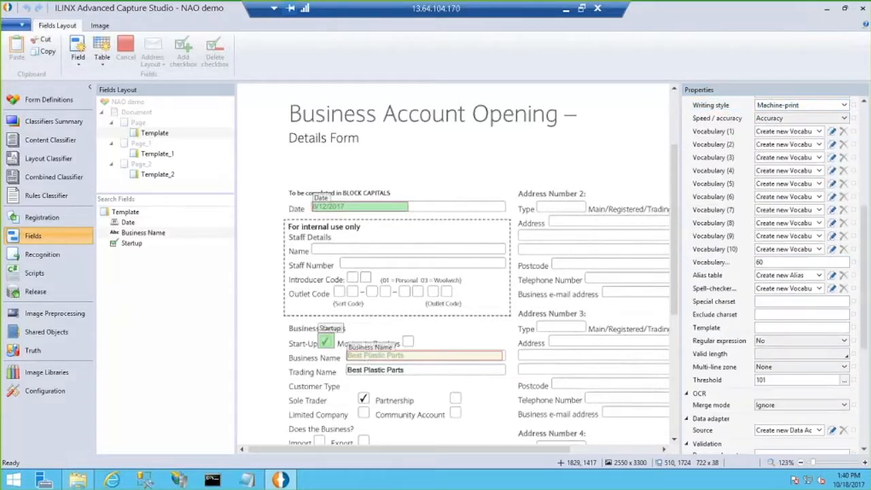
drag(864, 259, 864, 231)
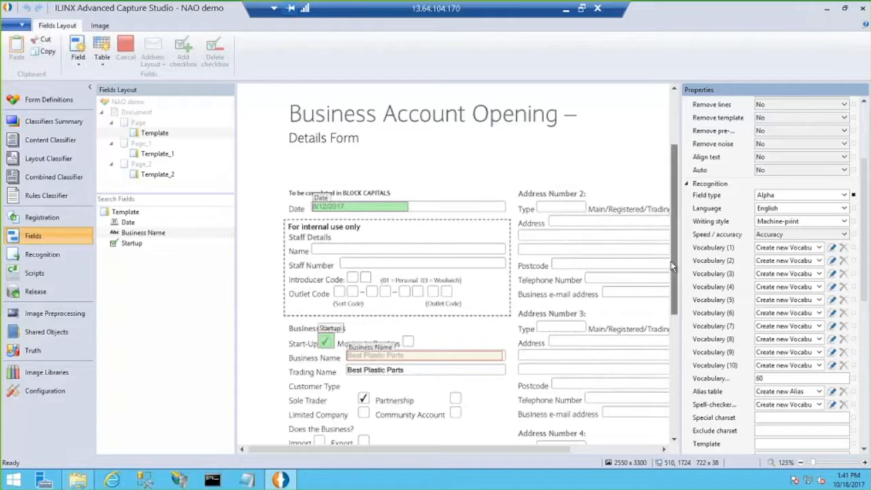
drag(674, 266, 674, 356)
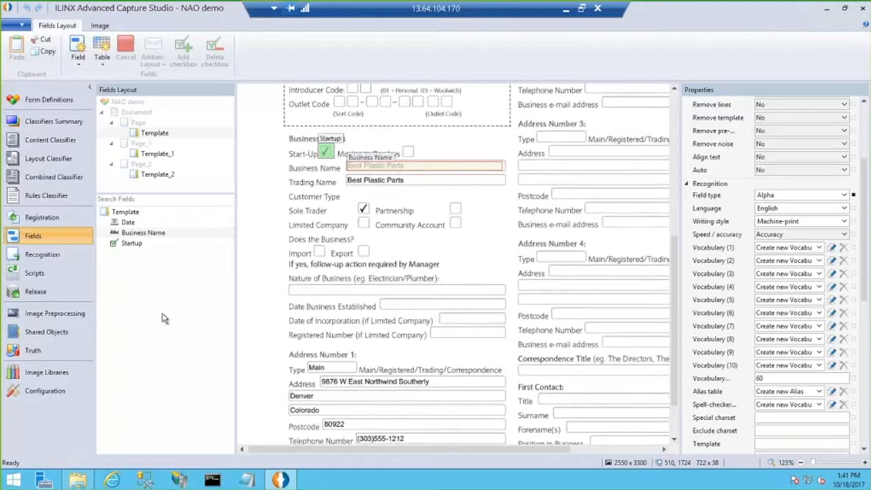
click(39, 254)
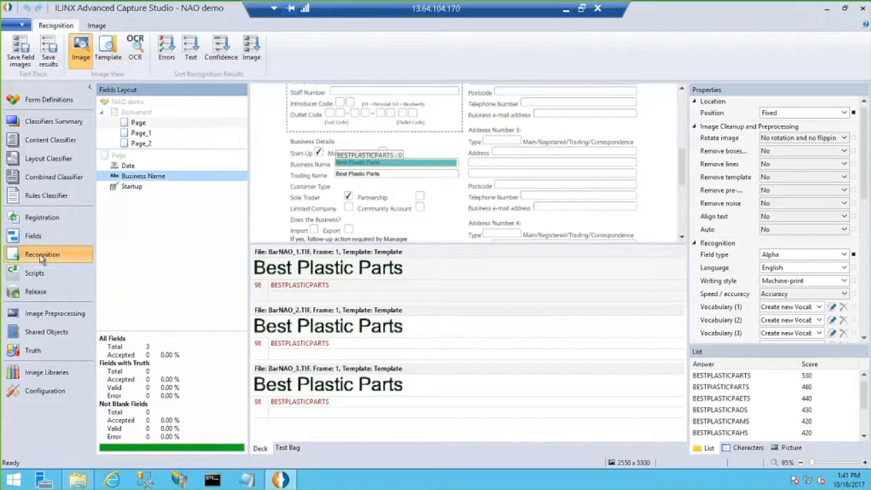
Switch to the New Account Open form definition and display the recognition results of its Phone field
click(41, 107)
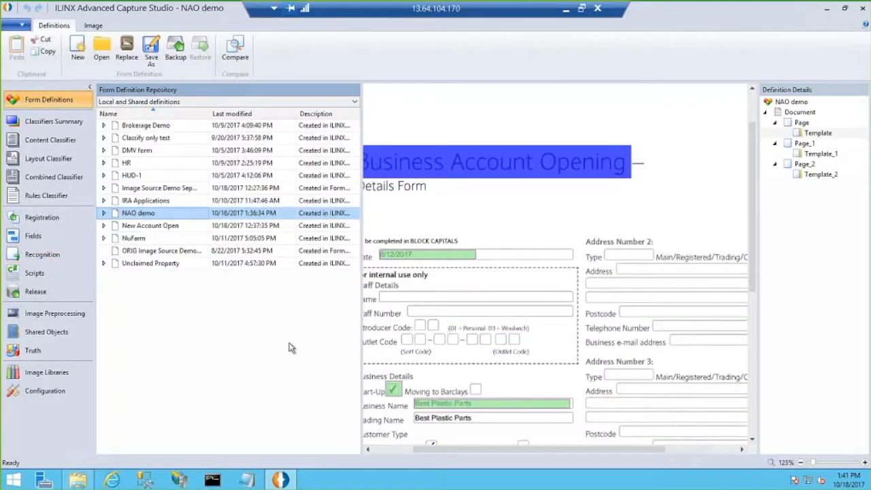
click(142, 231)
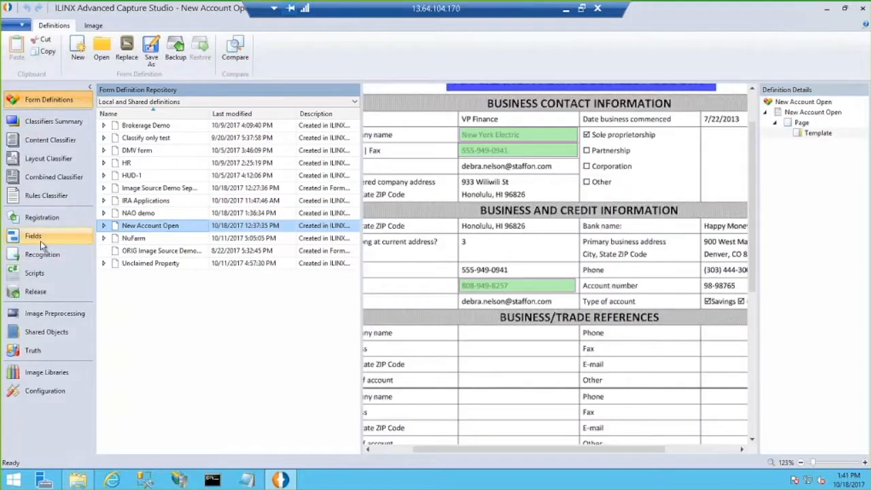
click(141, 304)
click(41, 218)
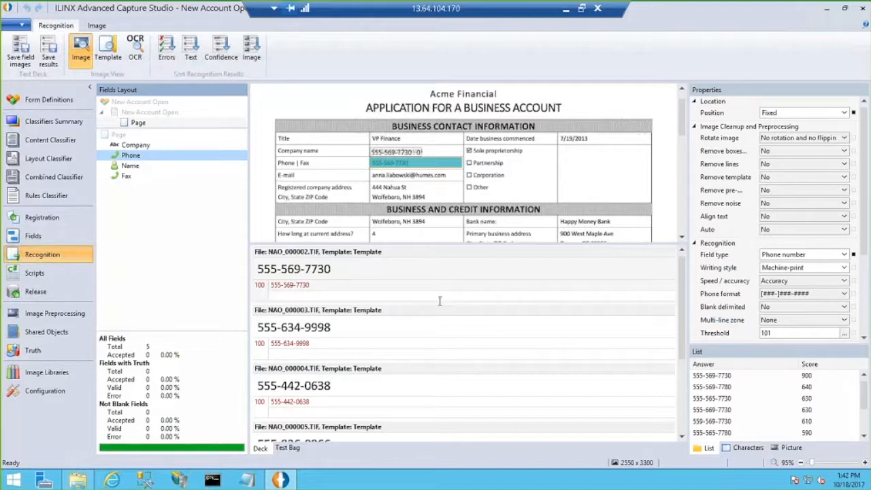
Compare the recognized phone numbers with their field images across the NAO test files, including NAO_000005.TIF and NAO_000006.TIF
click(683, 321)
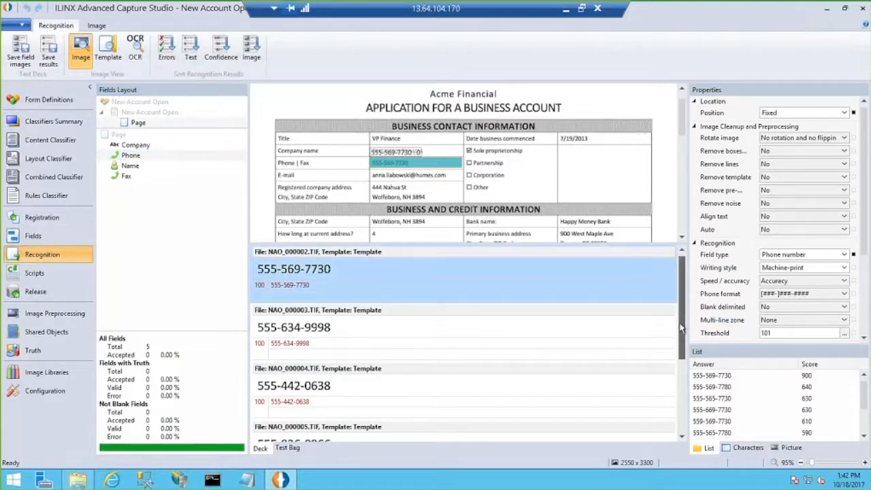
scroll(312, 329, down, 2)
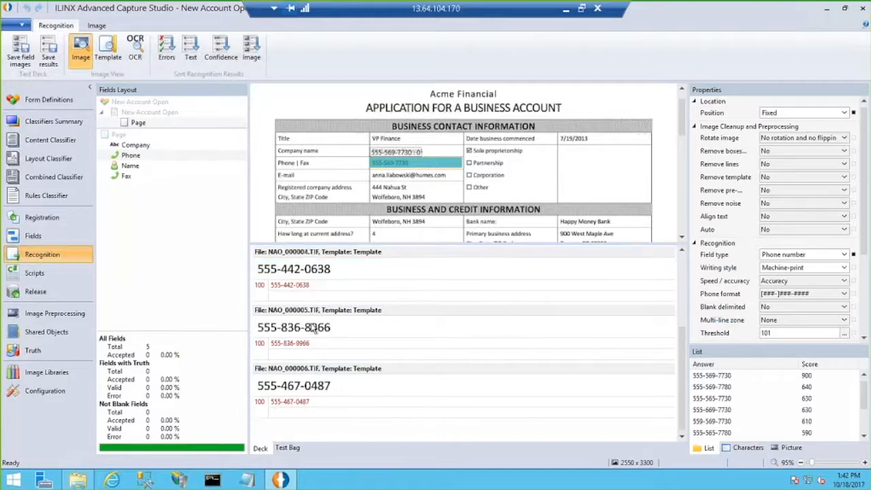
click(315, 329)
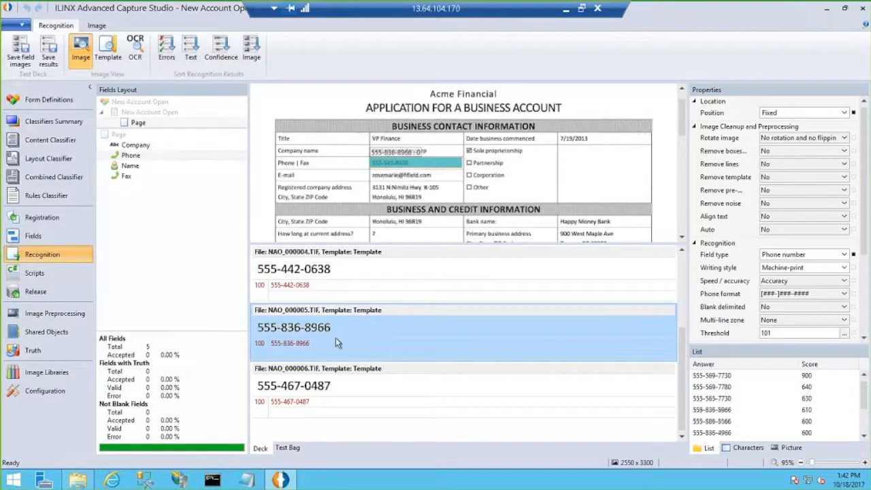
click(364, 379)
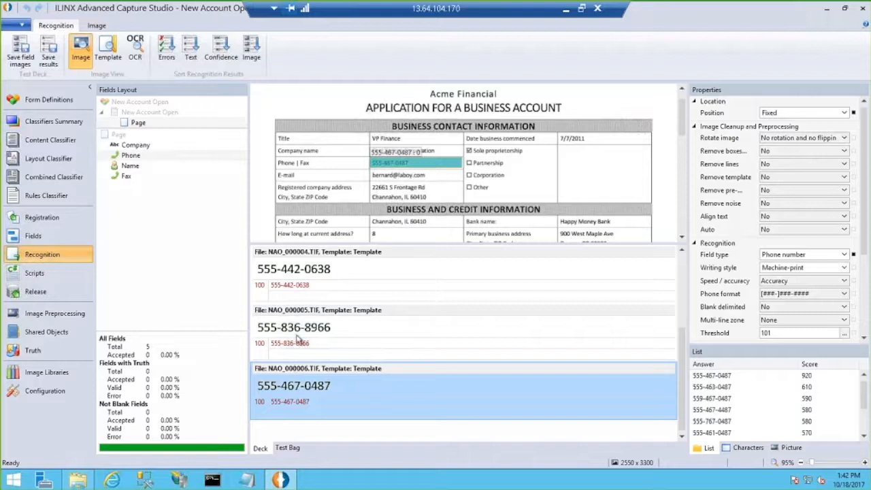
scroll(674, 280, up, 2)
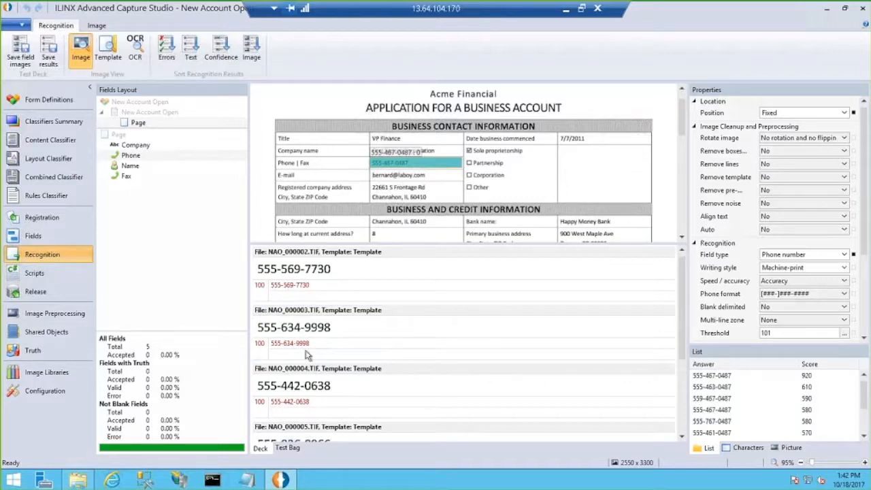
Compare the recognized full names and confidence scores of the Name field with their field images across the NAO test files
click(131, 167)
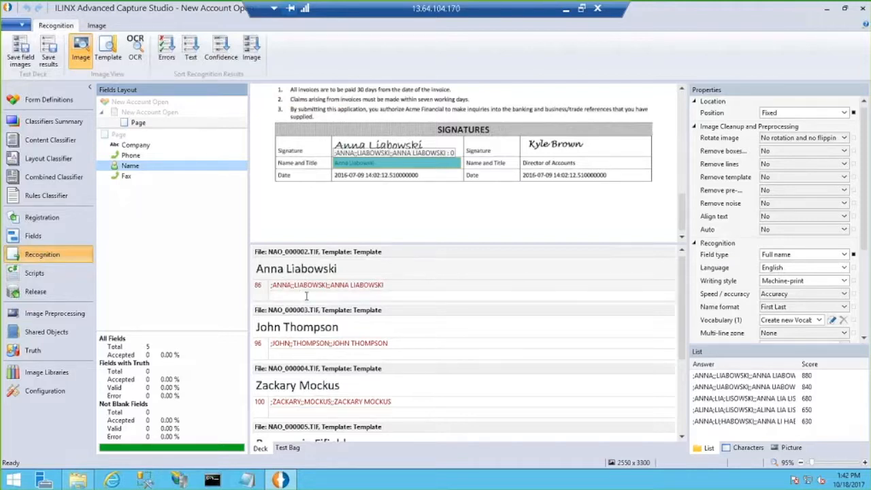
click(682, 344)
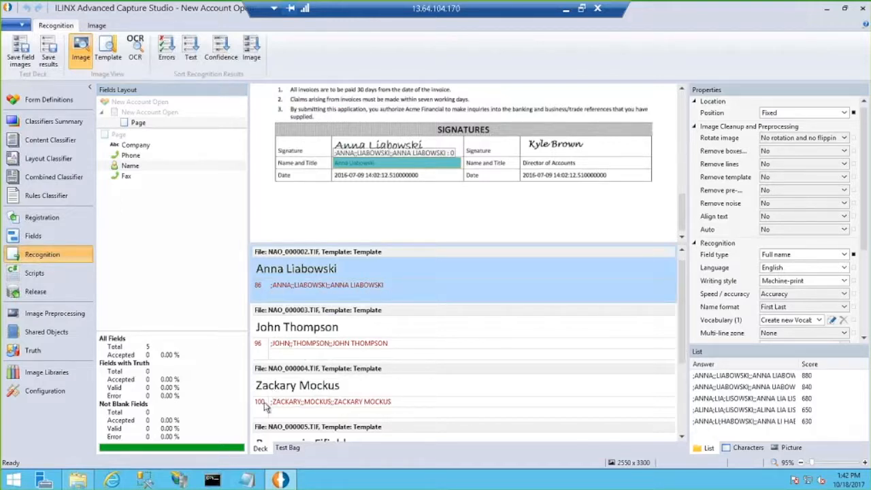
drag(682, 353, 676, 418)
Examine the Fax field's recognition results, including its per-character confidences and the segmented picture of the number
click(126, 177)
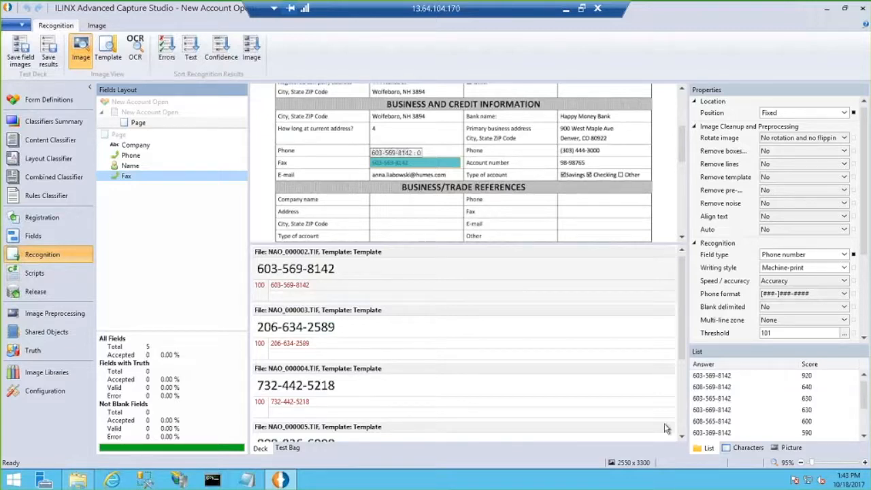
click(747, 448)
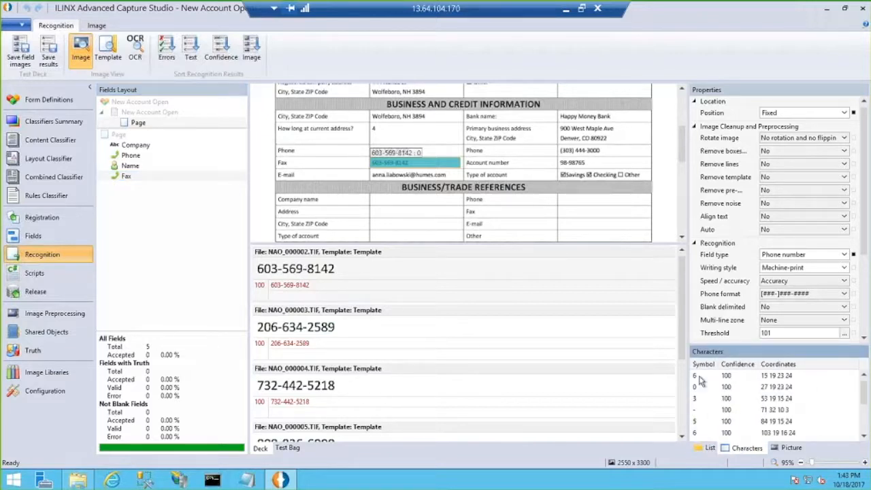
click(780, 446)
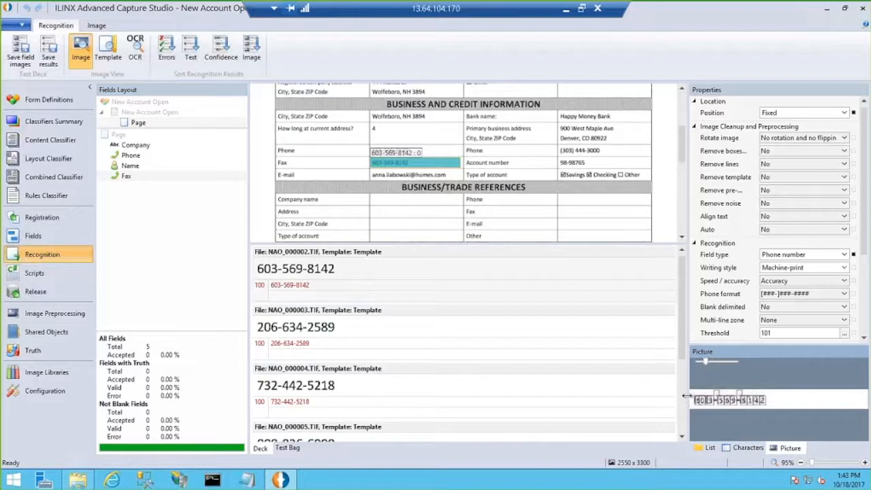
drag(687, 396, 642, 395)
drag(667, 364, 666, 366)
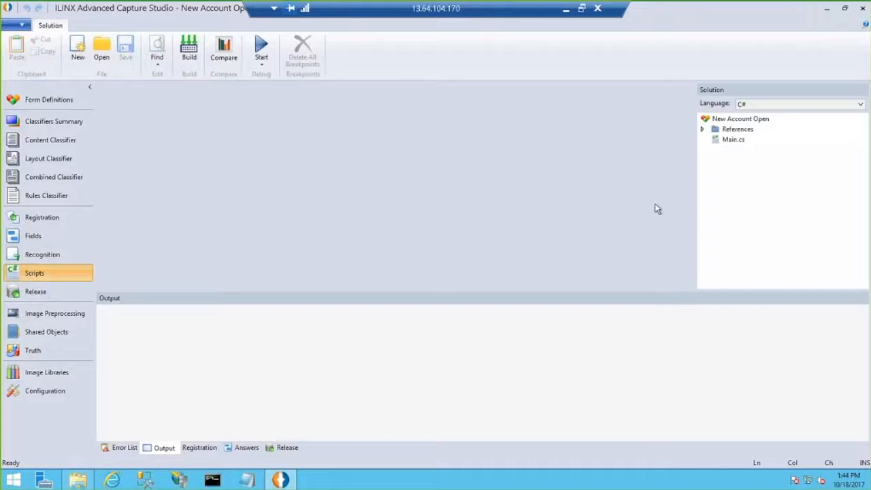
Inspect the Main.cs entry of the New Account Open script solution and display the script error list
click(728, 142)
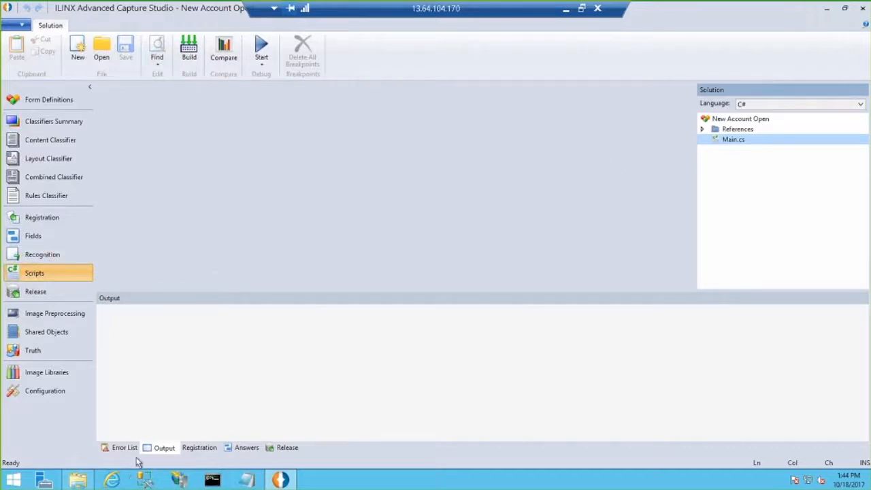
click(116, 448)
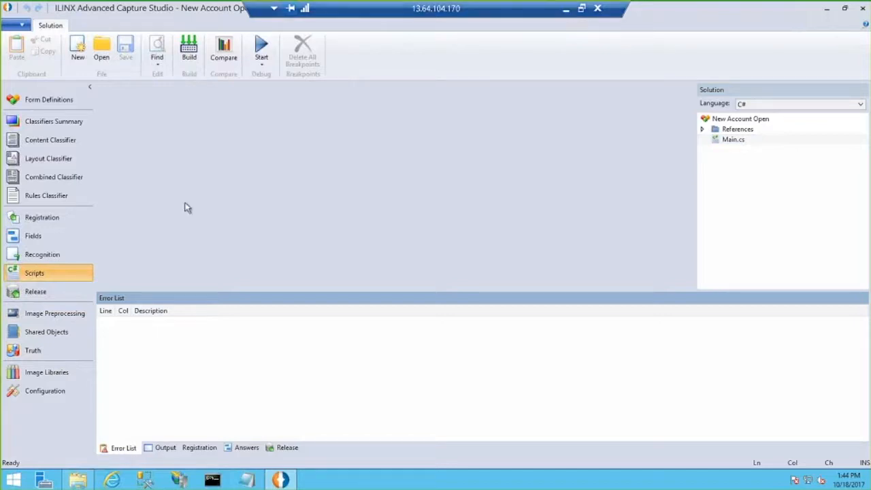
Switch to ILINX Capture in Internet Explorer and open the assigned New Account Open batch admin 10/10/2017 9:34 AM
click(566, 12)
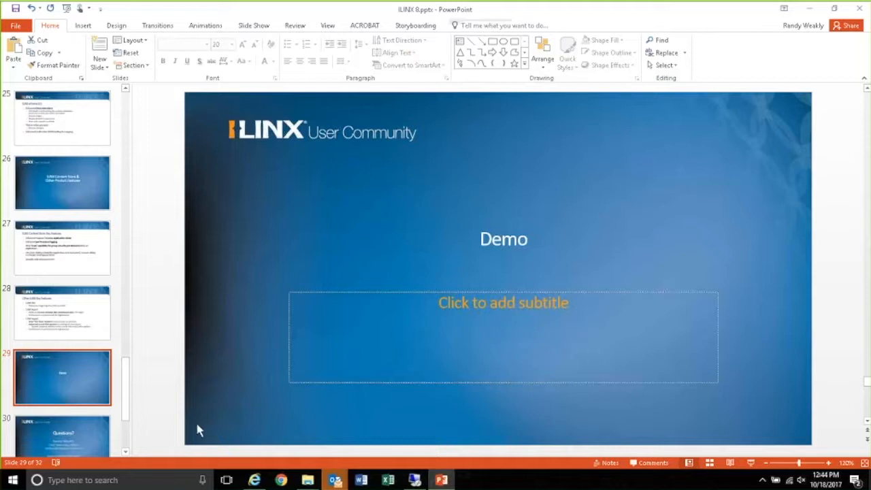
click(254, 480)
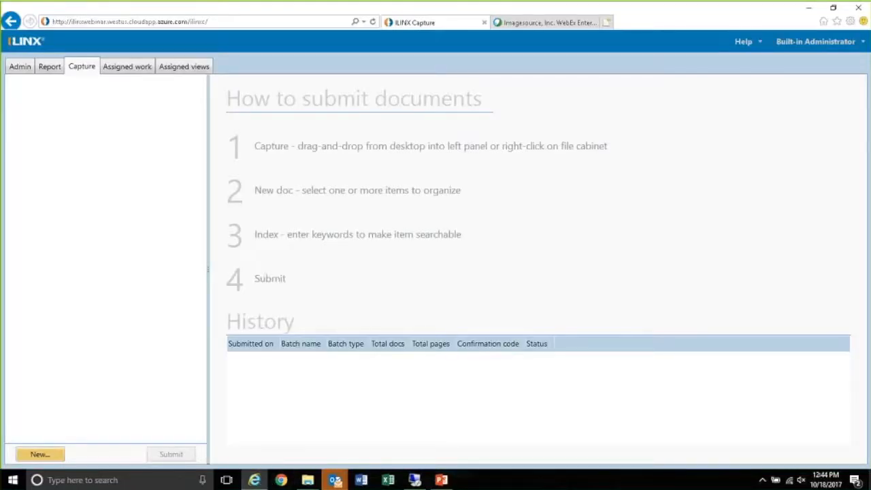
click(128, 67)
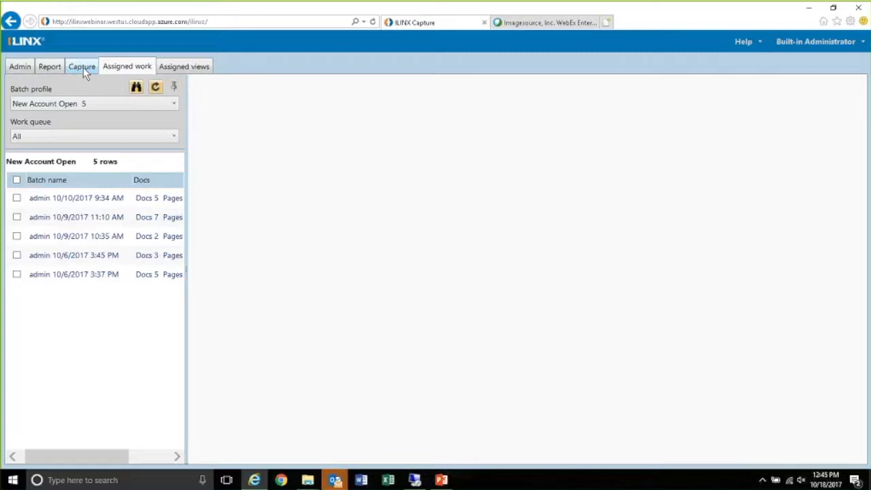
click(79, 201)
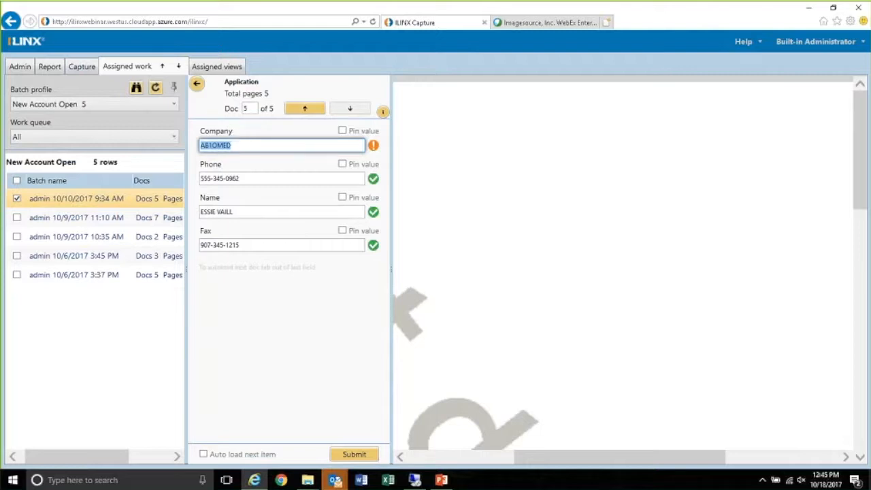
Review the document structure of the batch and reopen the index fields of the flagged fifth Application document
click(196, 84)
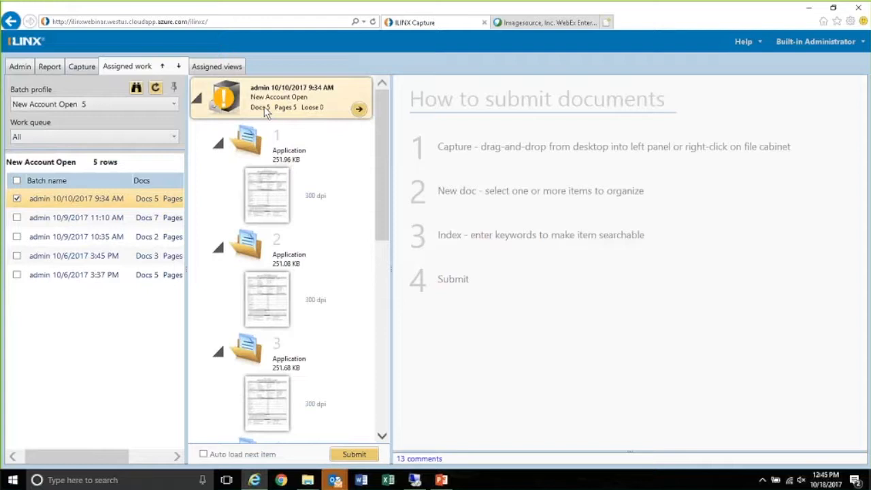
mouse_move(221, 97)
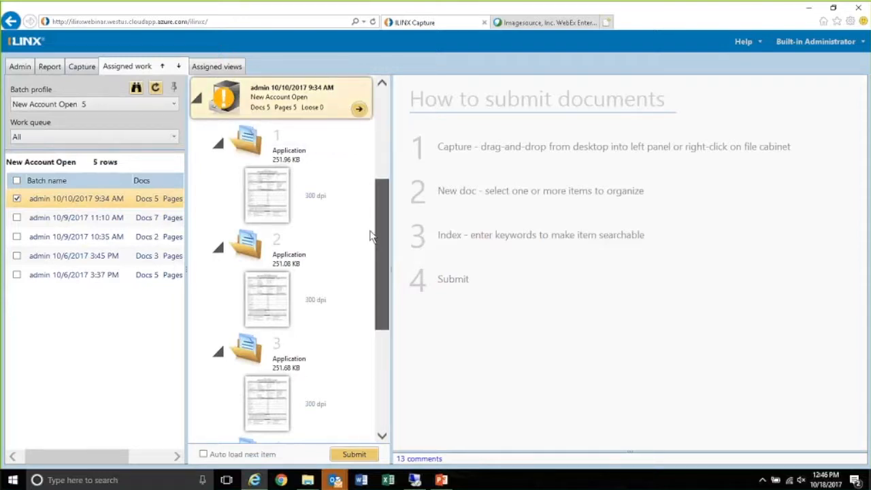
scroll(376, 228, down, 5)
click(284, 299)
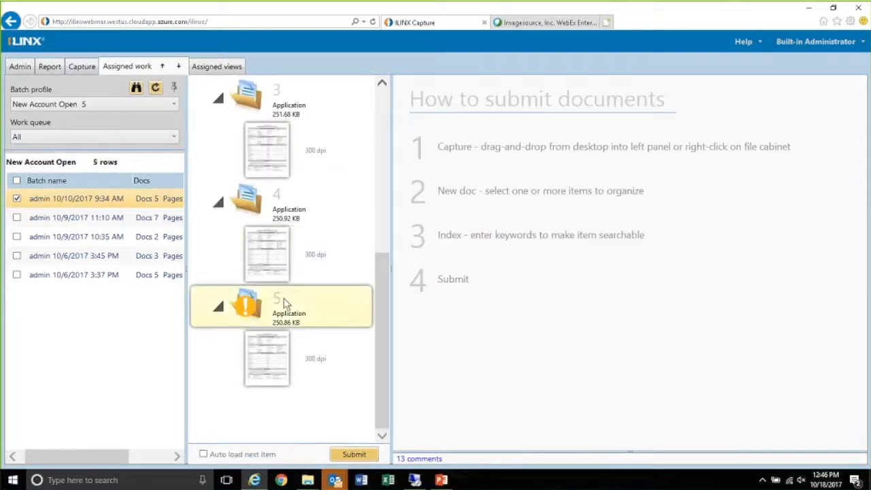
click(356, 317)
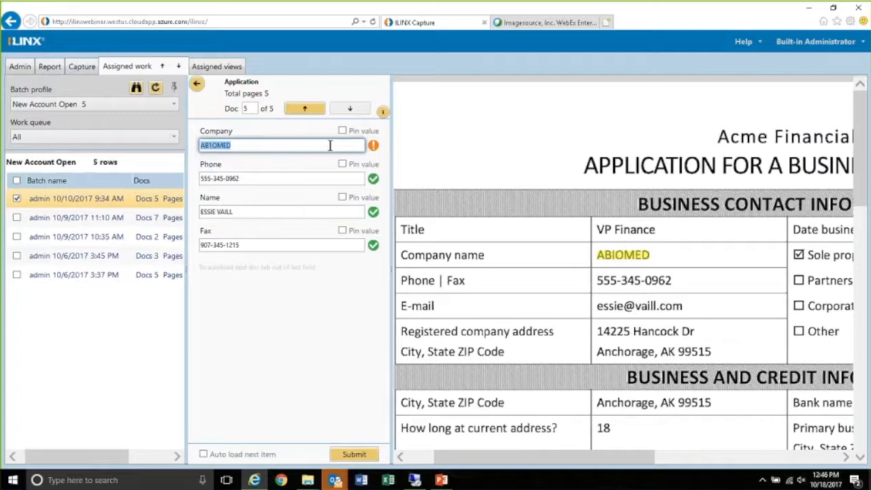
Compare document 5's Phone, Name, Fax and Company index values with their highlighted zones on the application image
click(266, 176)
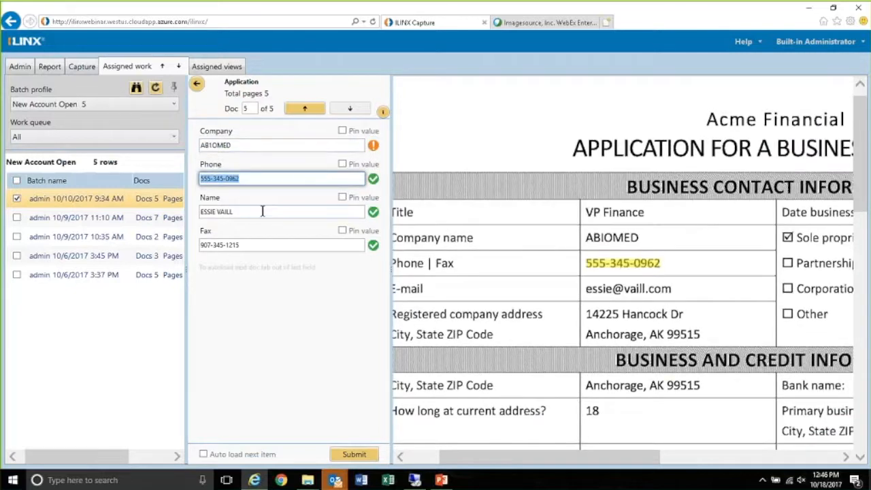
click(265, 211)
click(261, 244)
click(247, 177)
click(253, 145)
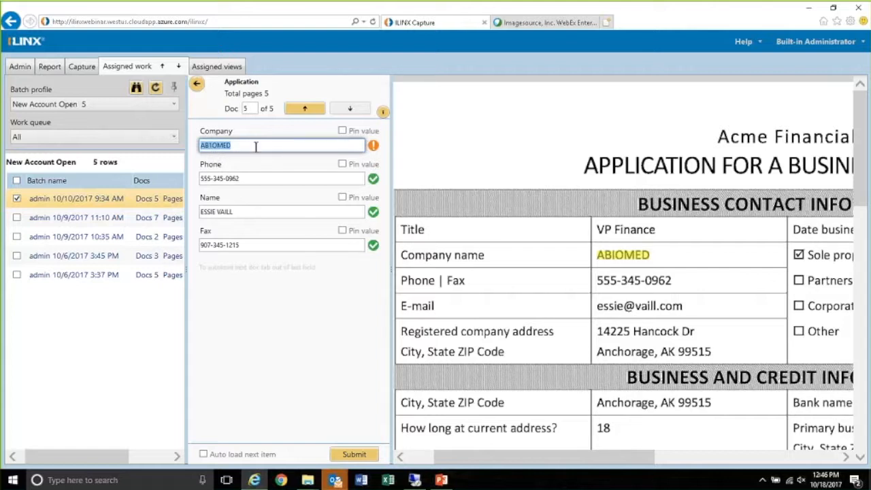
Correct document 5's Company value to ABIOMED and verify it
mouse_move(373, 147)
click(210, 147)
key(BackSpace)
text(I)
key(Tab)
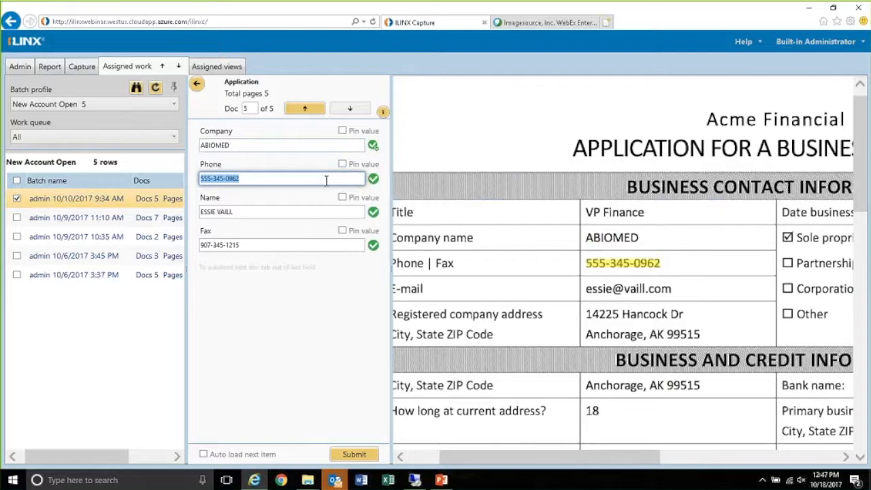
Verify document 5's Phone, Name and Fax values against the highlighted application image, rechecking the Company value as well
key(Tab)
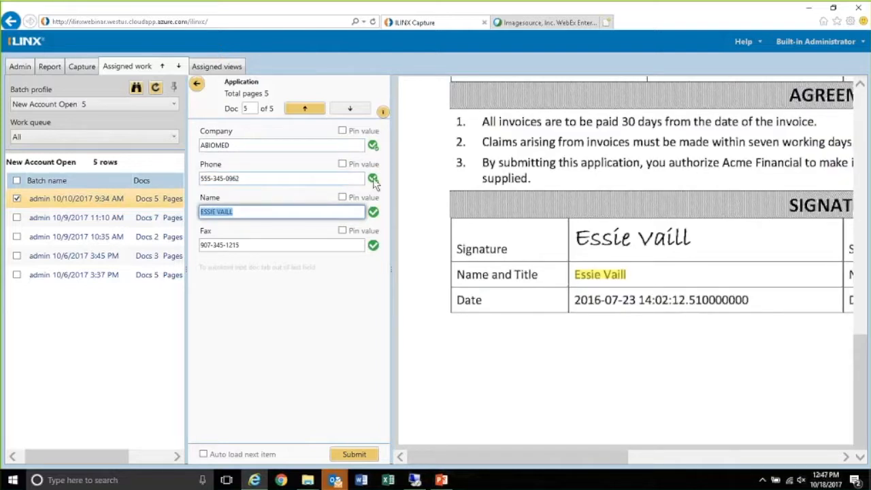
mouse_move(374, 183)
click(261, 145)
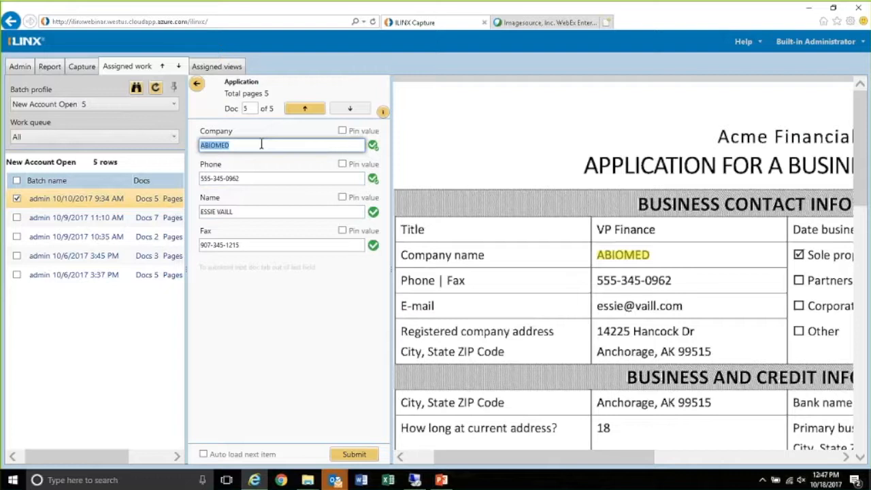
key(Tab)
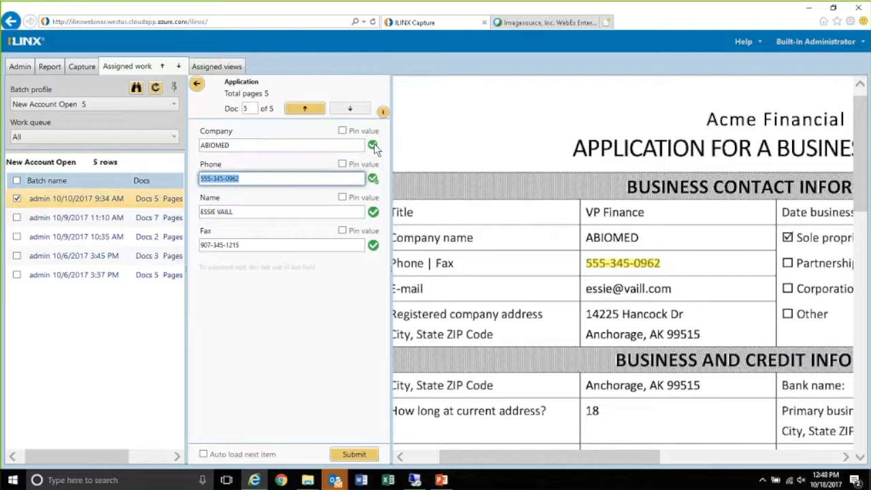
click(266, 150)
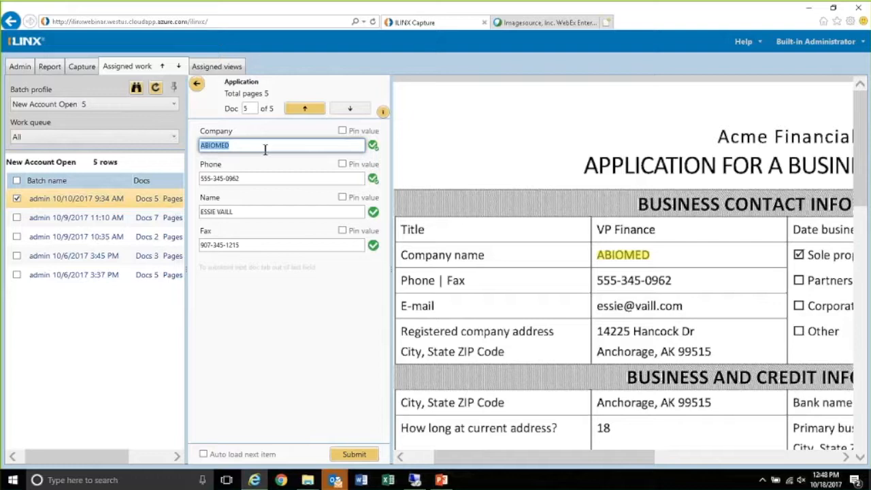
key(Tab)
key(Tab)
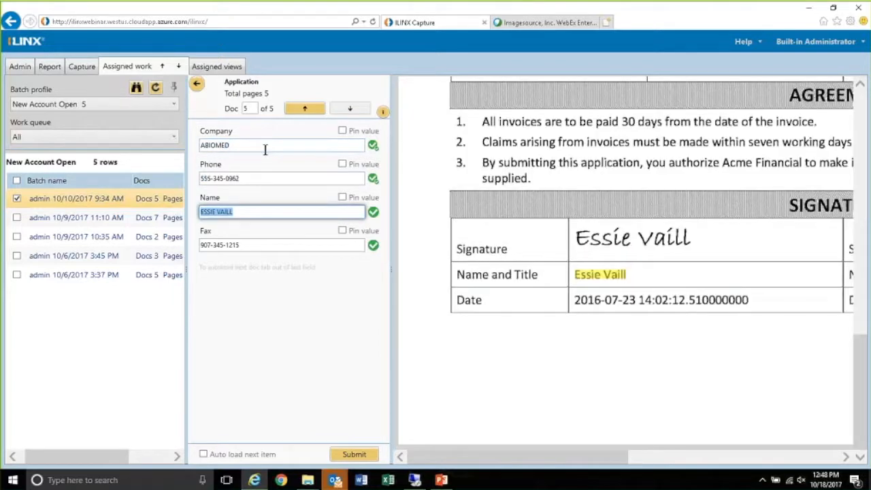
key(Tab)
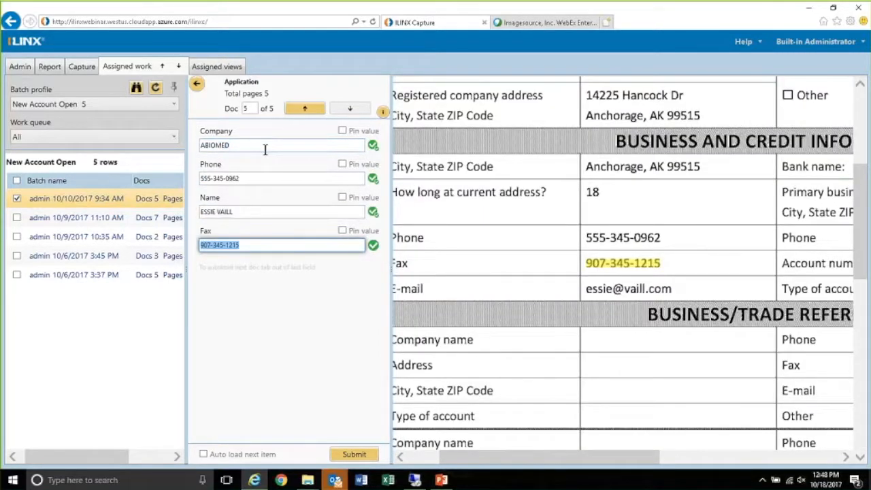
key(Tab)
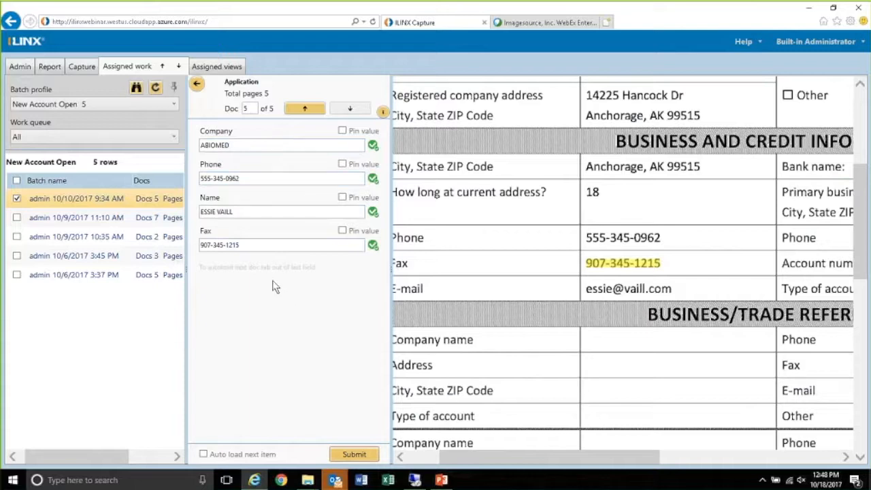
Open the workflow configuration of the New Account Open batch profile from the administration area
click(20, 68)
scroll(273, 201, down, 1)
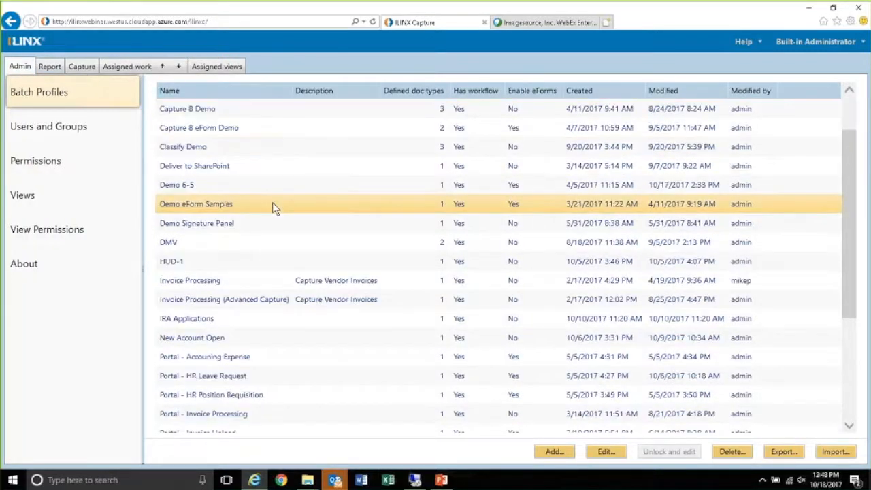
scroll(272, 202, down, 1)
scroll(272, 202, down, 1)
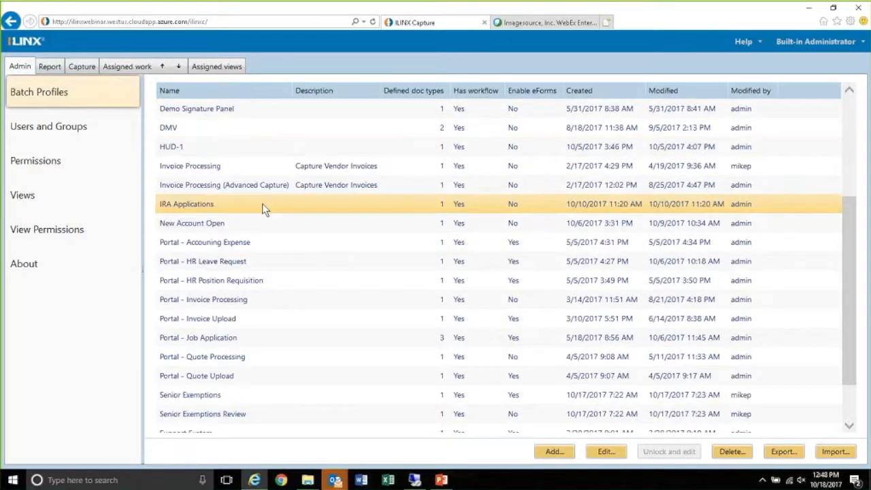
right_click(218, 223)
click(263, 233)
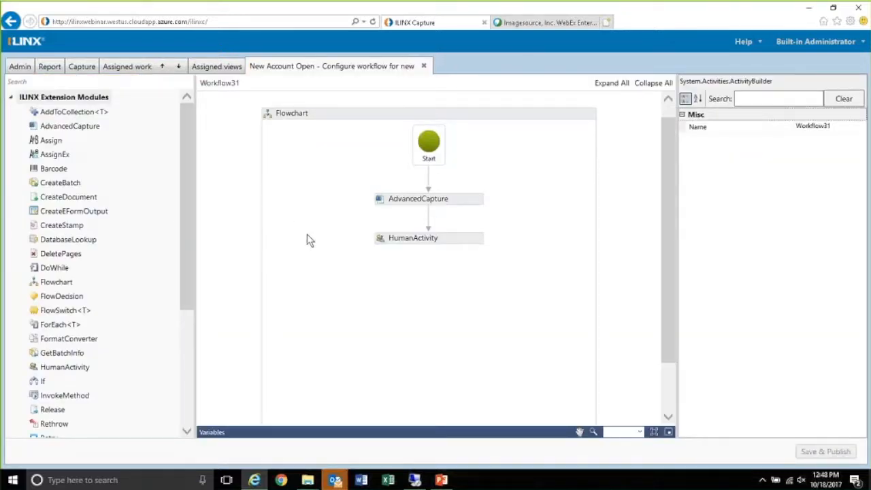
Examine the workflow's AdvancedCapture properties and the HumanActivity permissions, including the verify permission, and return to the assigned batch
click(381, 205)
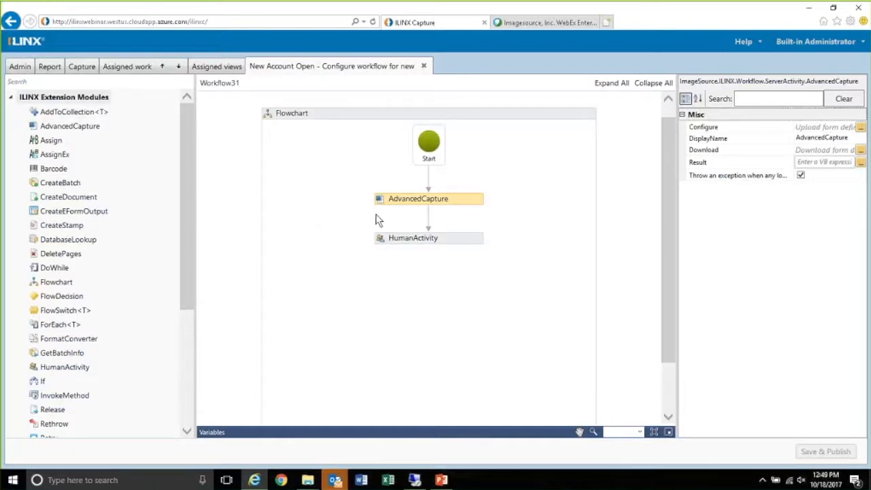
click(384, 242)
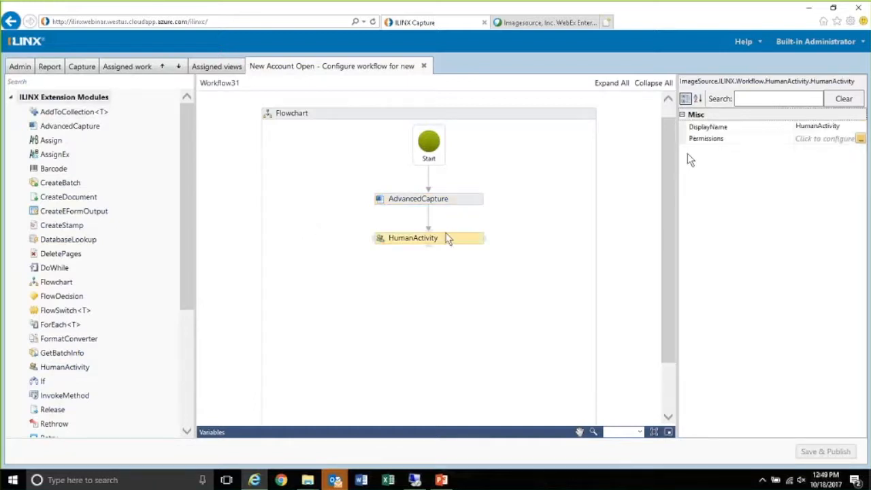
click(861, 139)
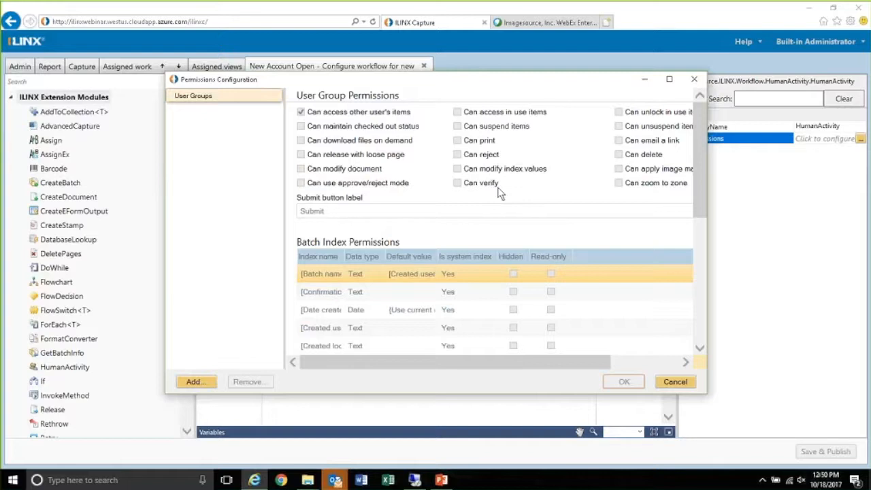
click(694, 79)
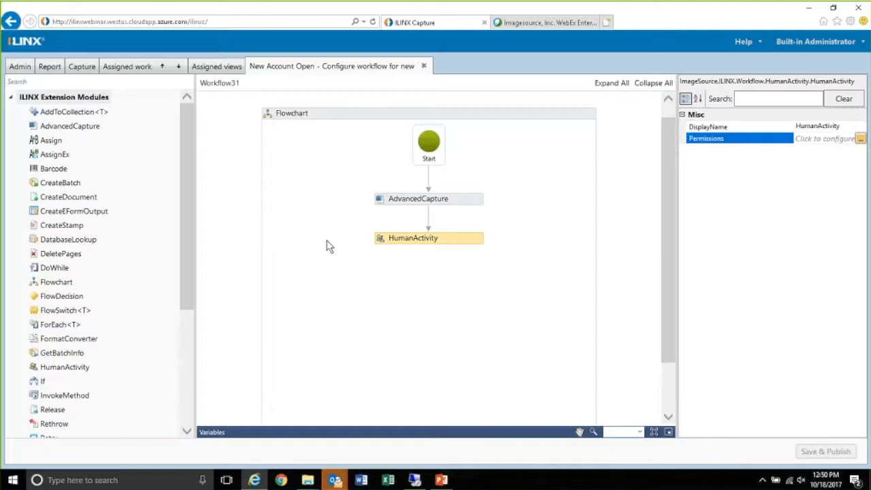
click(133, 64)
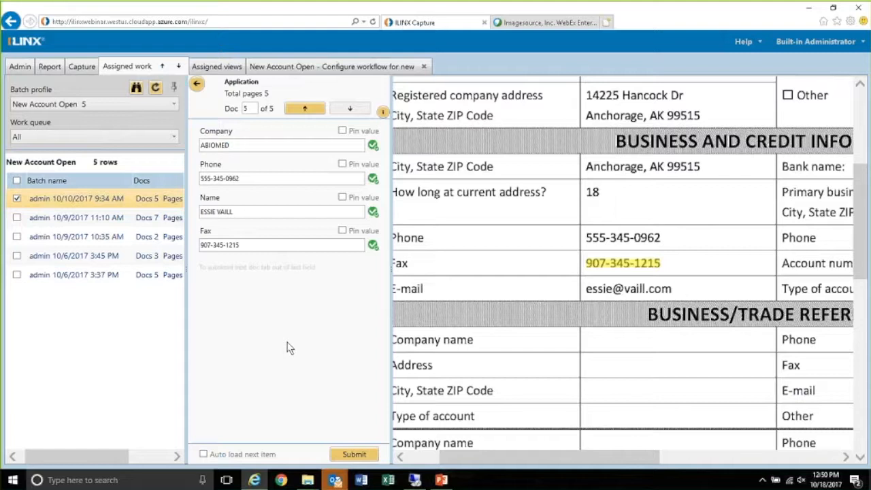
Switch to ILINX 8.pptx in PowerPoint and present the slides from Demo through Questions? to New members
mouse_move(449, 481)
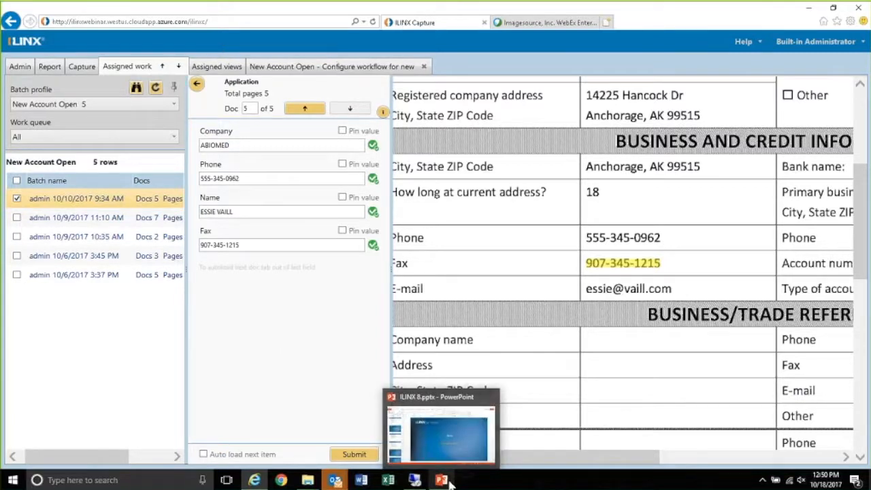
click(449, 482)
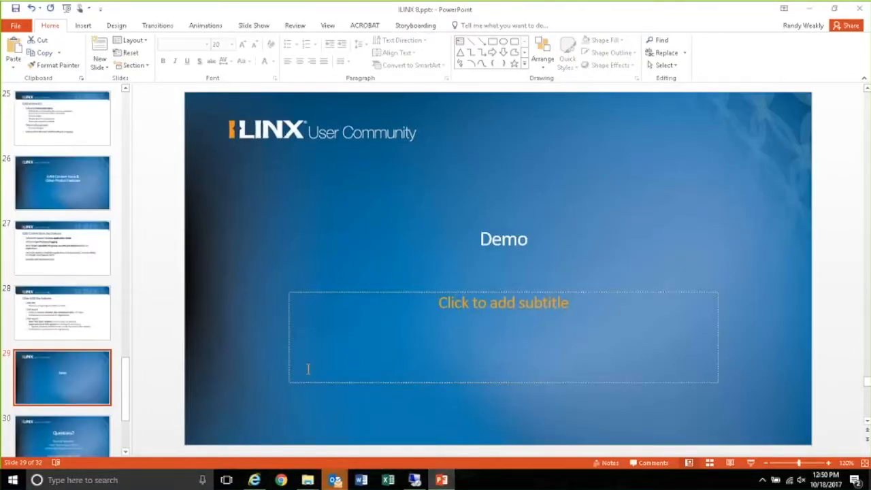
key(shift+F5)
key(Right)
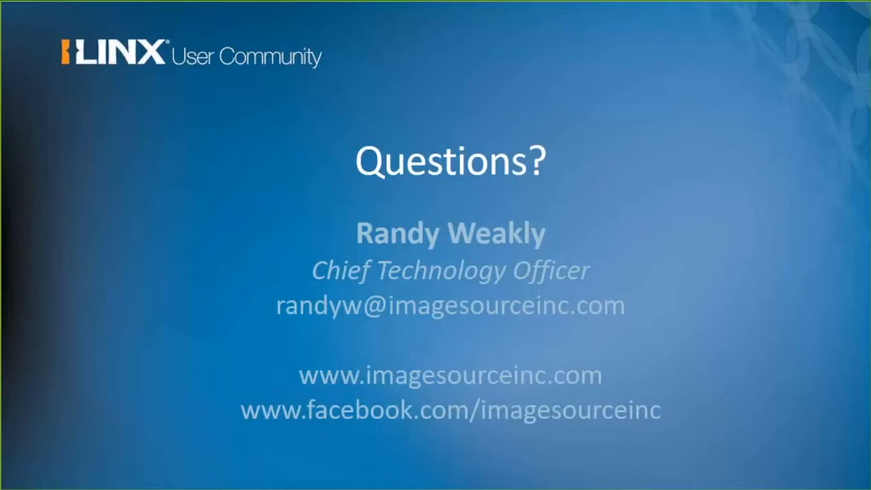
key(Right)
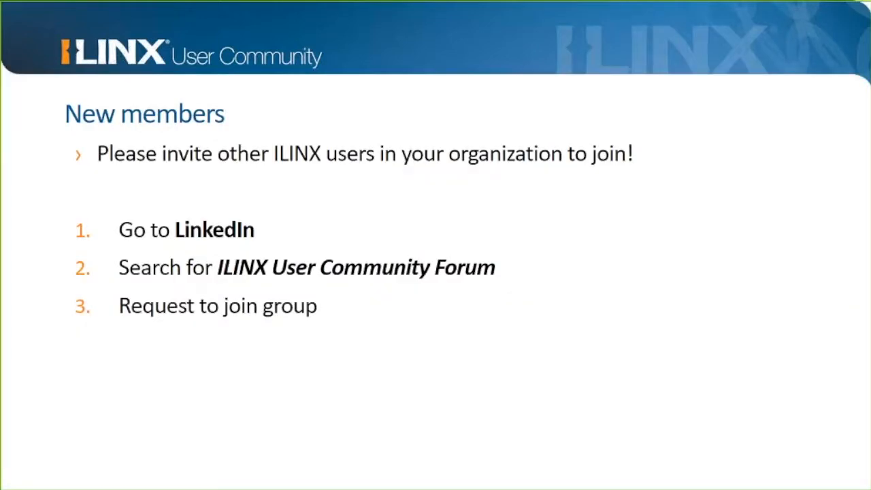